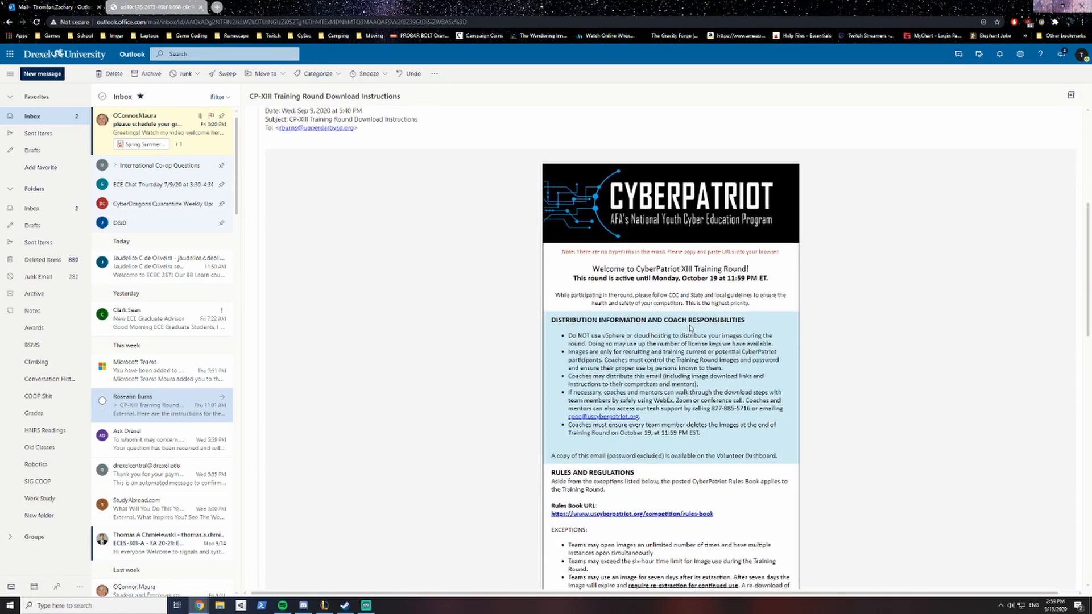
Open the image download instructions document linked in the CyberPatriot XIII Training Round email
scroll(691, 328, "down", 3)
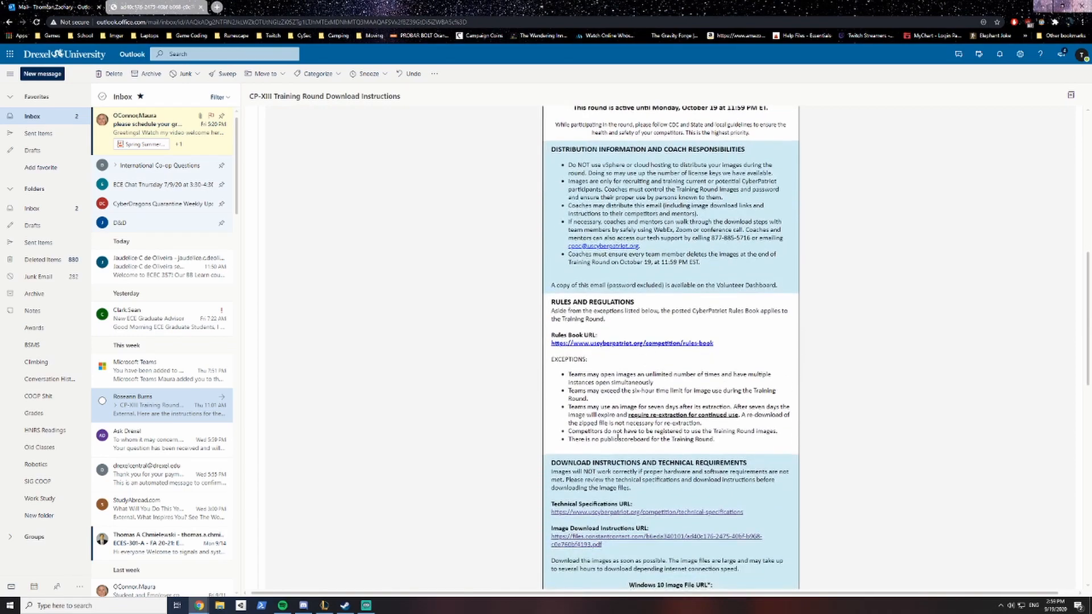
scroll(661, 515, "down", 1)
left_click_drag(553, 420, 739, 419)
left_click(733, 418)
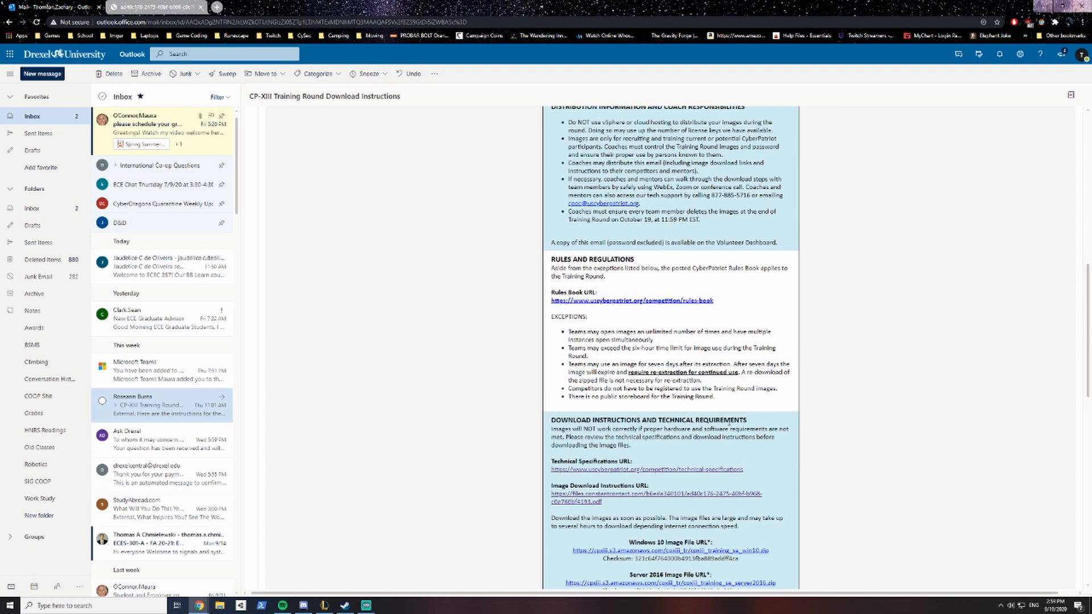
left_click(604, 495)
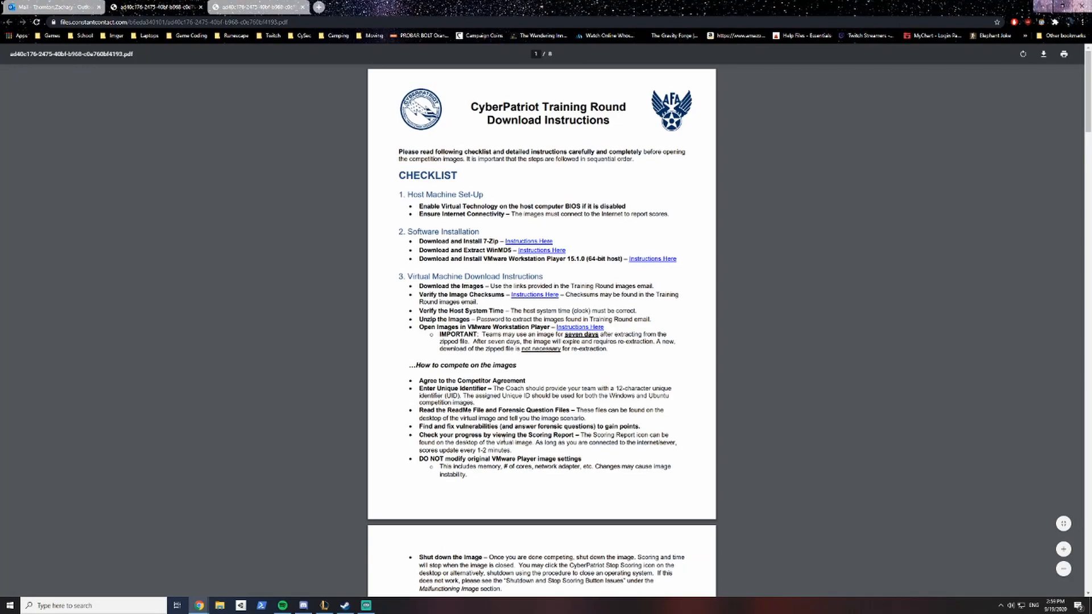
Follow the 7-Zip instructions from the checklist and download the 64-bit x64 installer of 7-Zip 19.00 to the desktop
left_click_drag(424, 232, 491, 243)
left_click(428, 239)
left_click(515, 241)
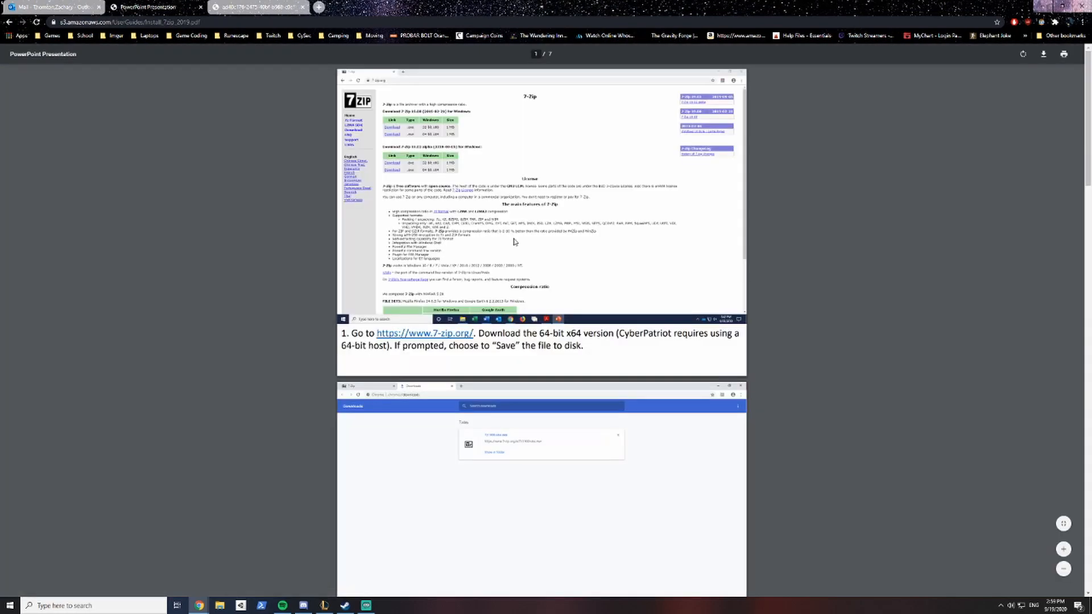
left_click(450, 335)
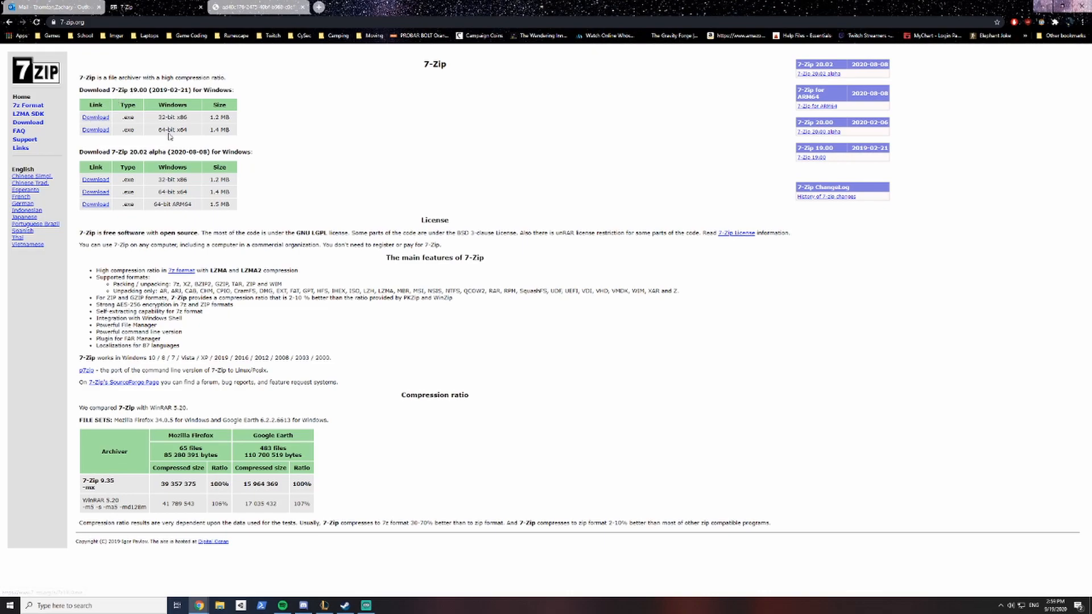
left_click(100, 131)
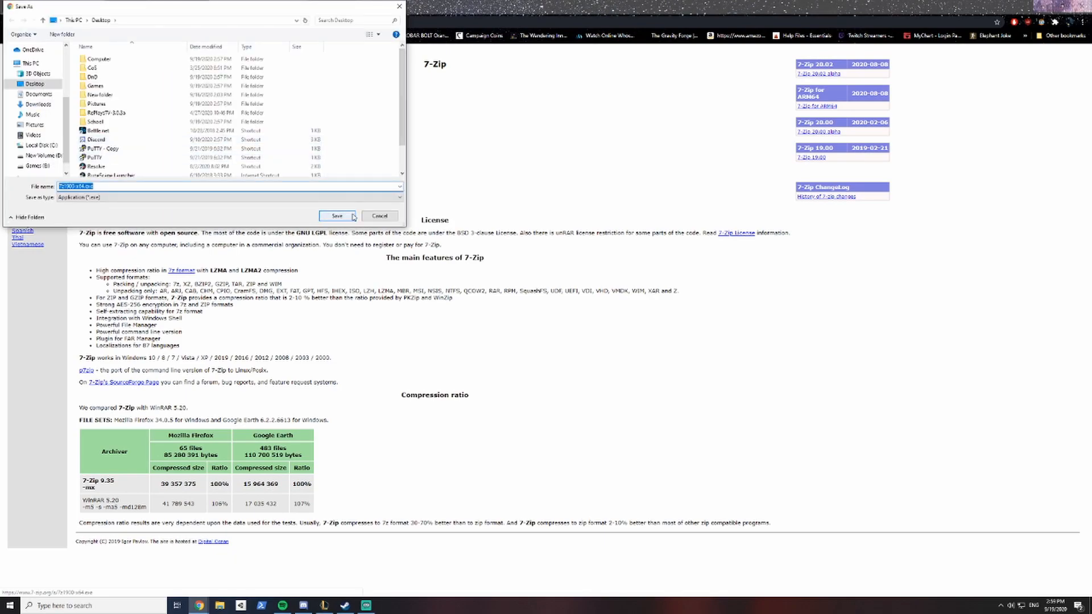
left_click(338, 216)
Return to the checklist, follow its WinMD5 instructions and save the WinMD5 freeware download winmd5free.zip to the desktop
key("alt+Left")
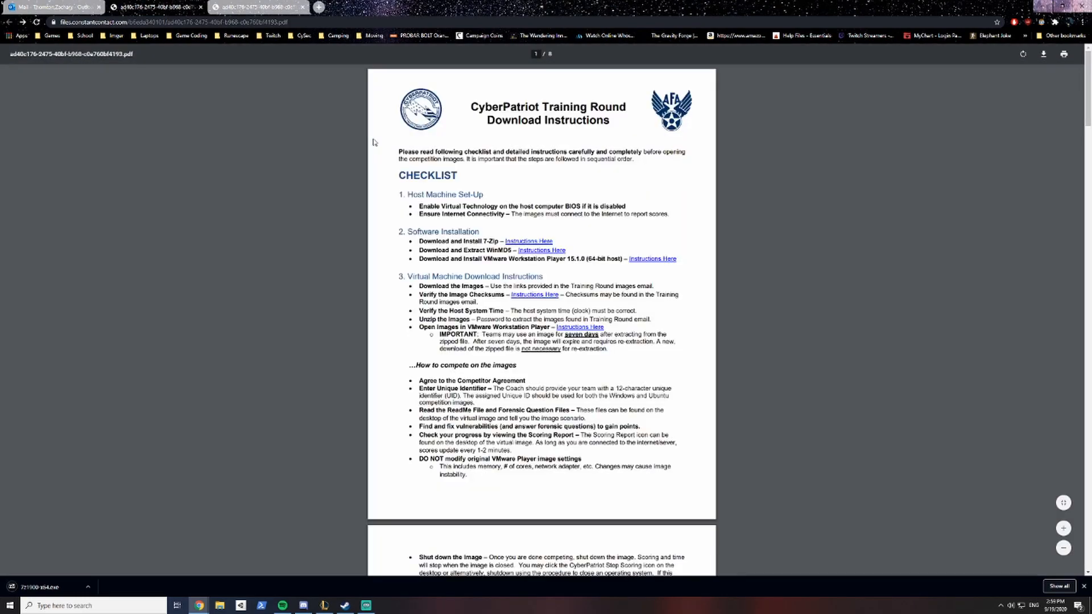
left_click_drag(451, 251, 505, 251)
left_click(524, 252)
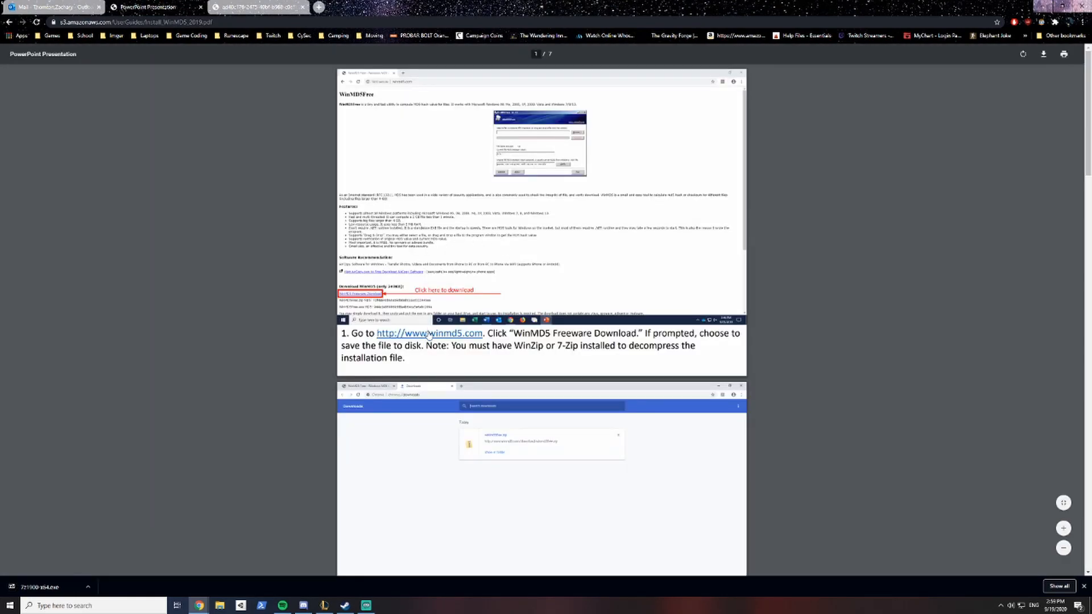
left_click(429, 334)
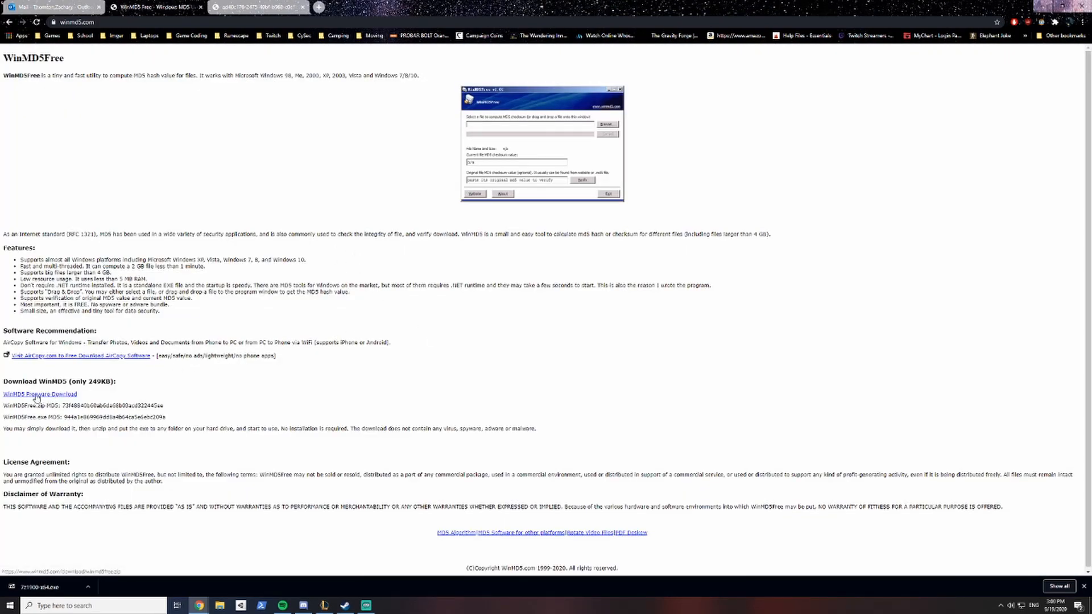
left_click(62, 398)
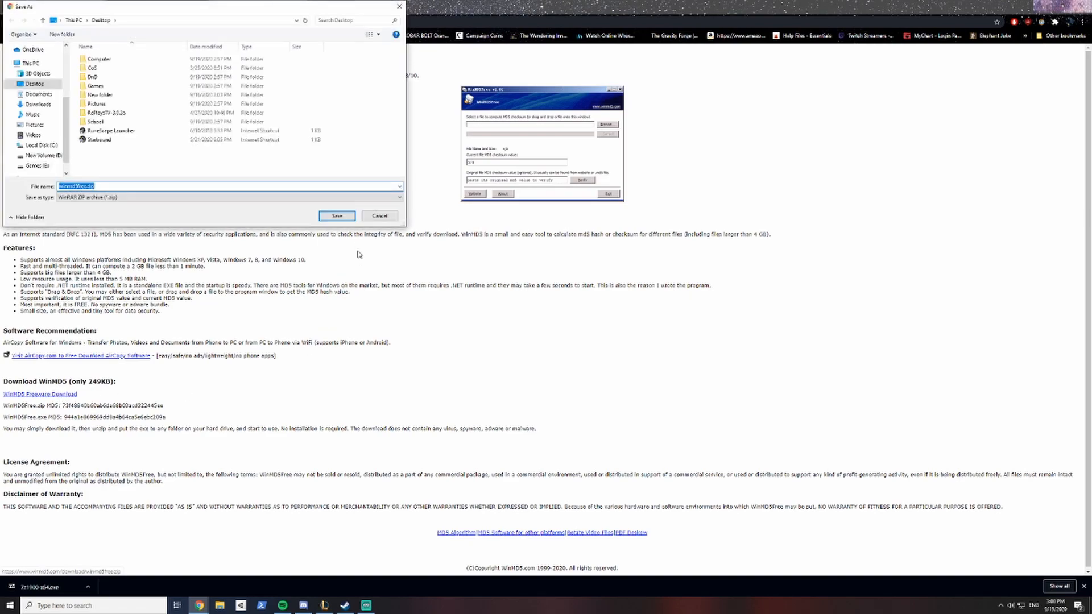
left_click(336, 216)
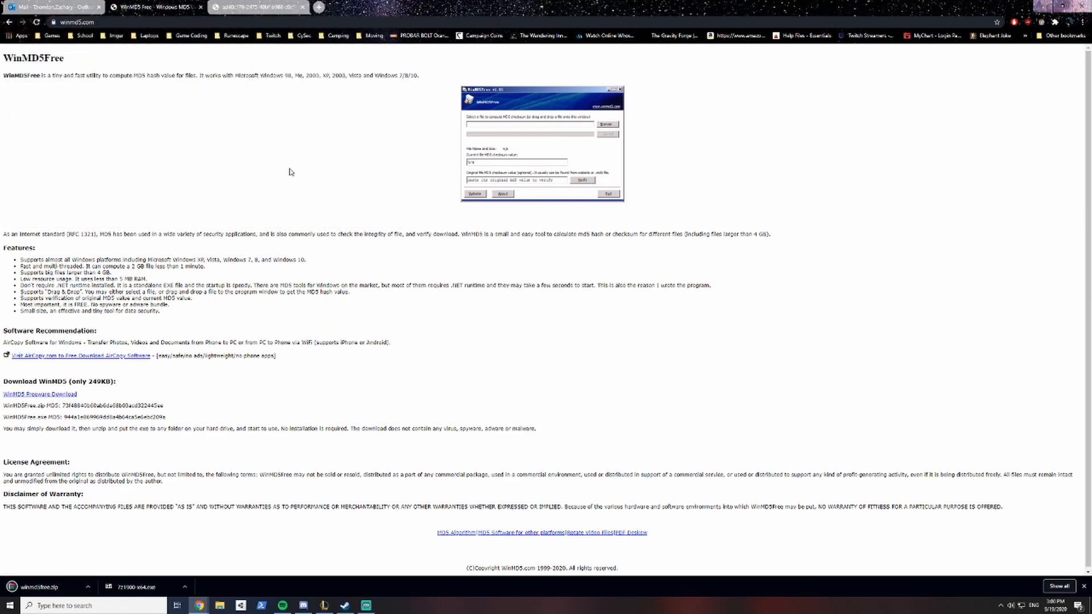
Return to the checklist, follow its VMware instructions and download VMware Workstation 15.1.0 Player for Windows 64-bit to the desktop
key("alt+Left")
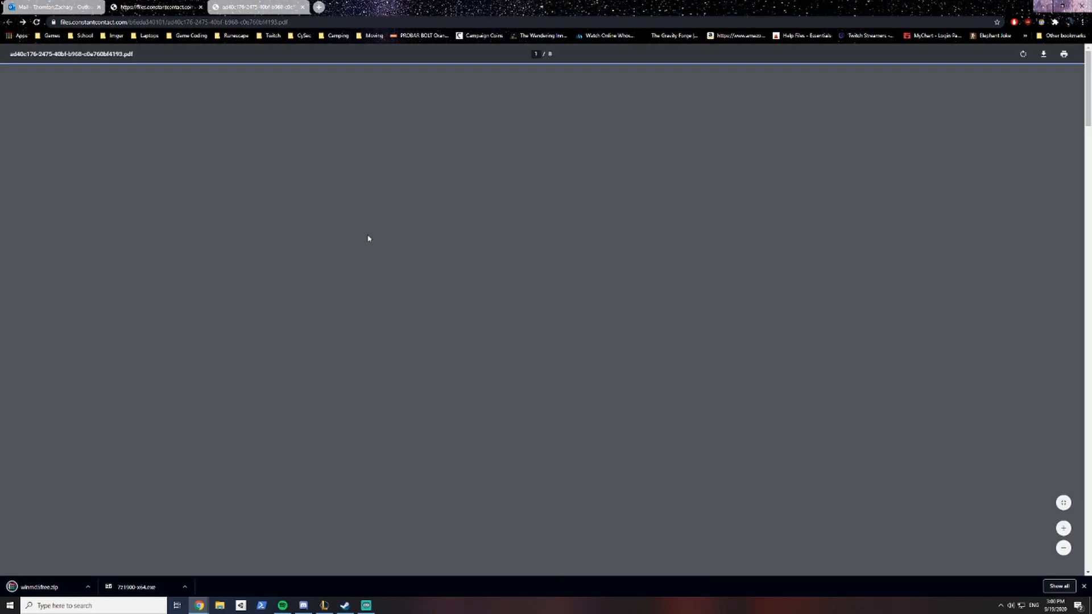
left_click_drag(433, 260, 542, 262)
left_click(669, 265)
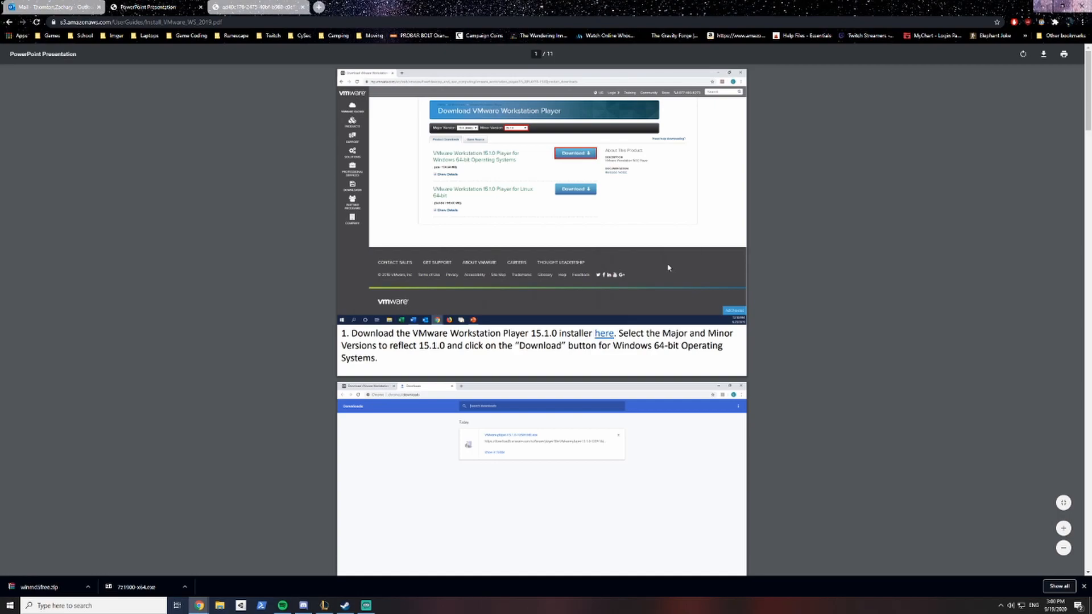
left_click(606, 336)
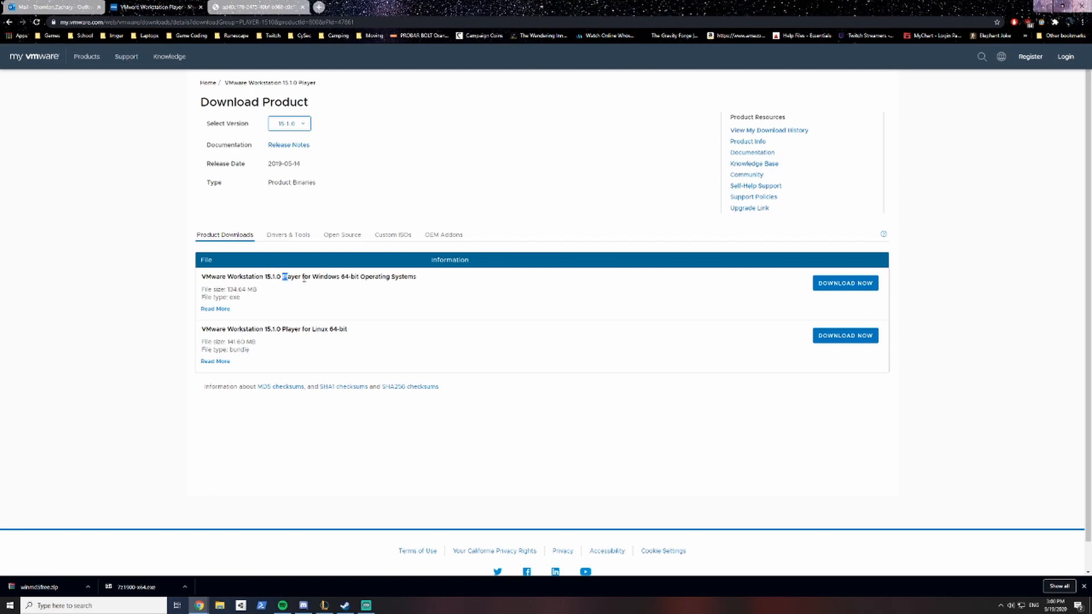
left_click_drag(295, 278, 383, 278)
left_click(347, 276)
left_click(863, 286)
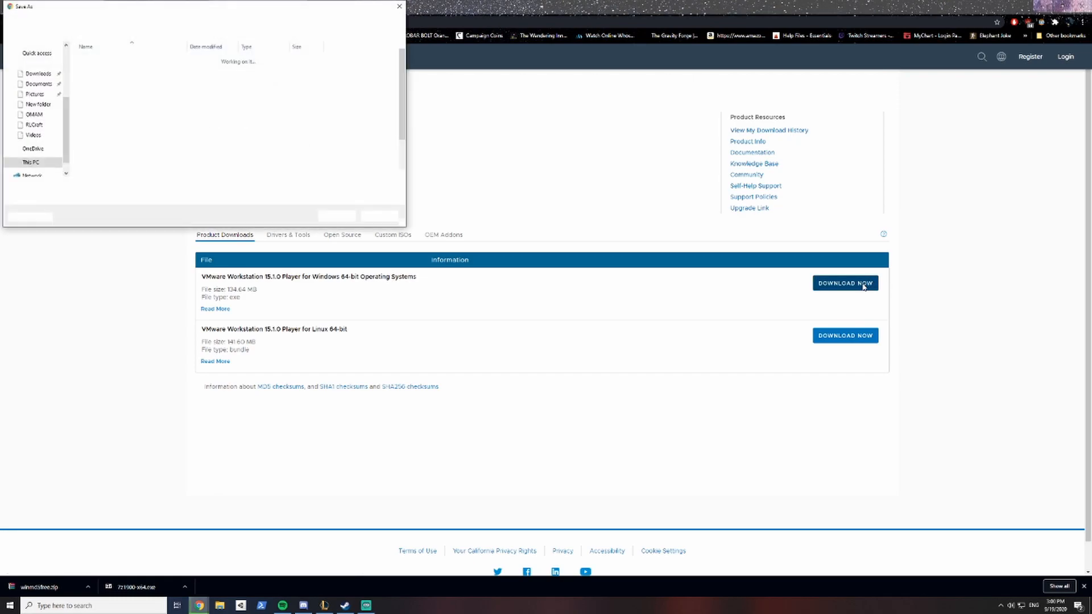
left_click(339, 216)
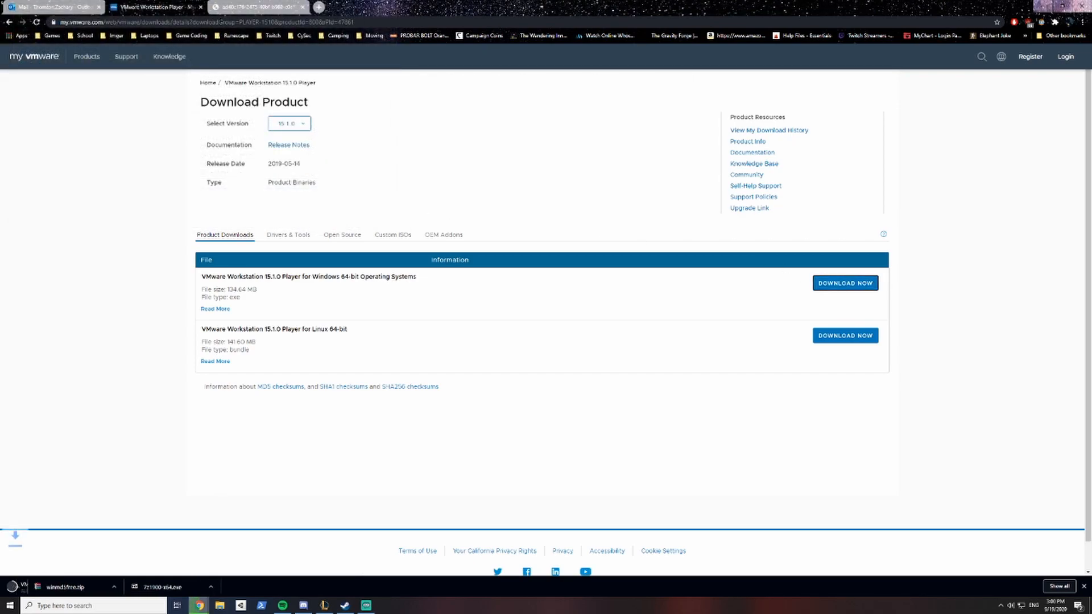
Return to the checklist, minimize the browser and move the three downloaded files to the middle of the desktop
mouse_move(126, 56)
left_click(112, 98)
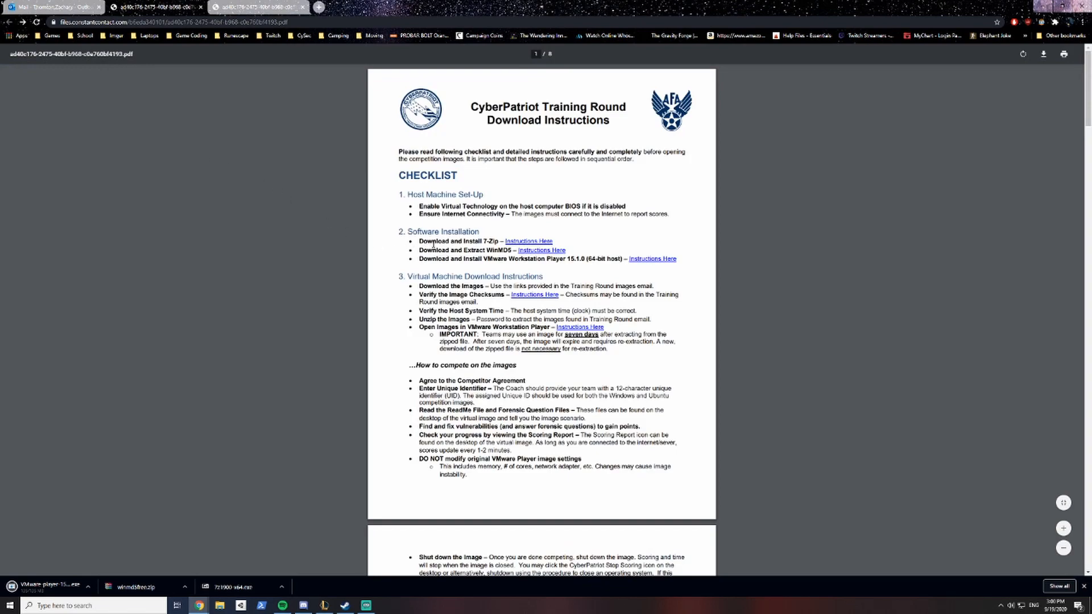
left_click_drag(429, 232, 492, 261)
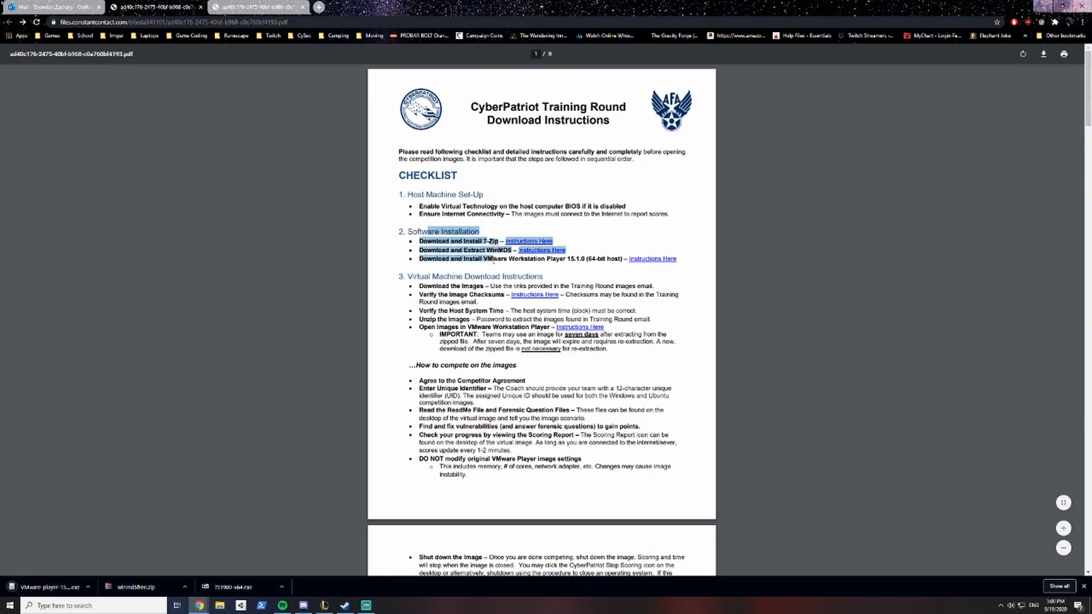
left_click(492, 261)
left_click(1046, 5)
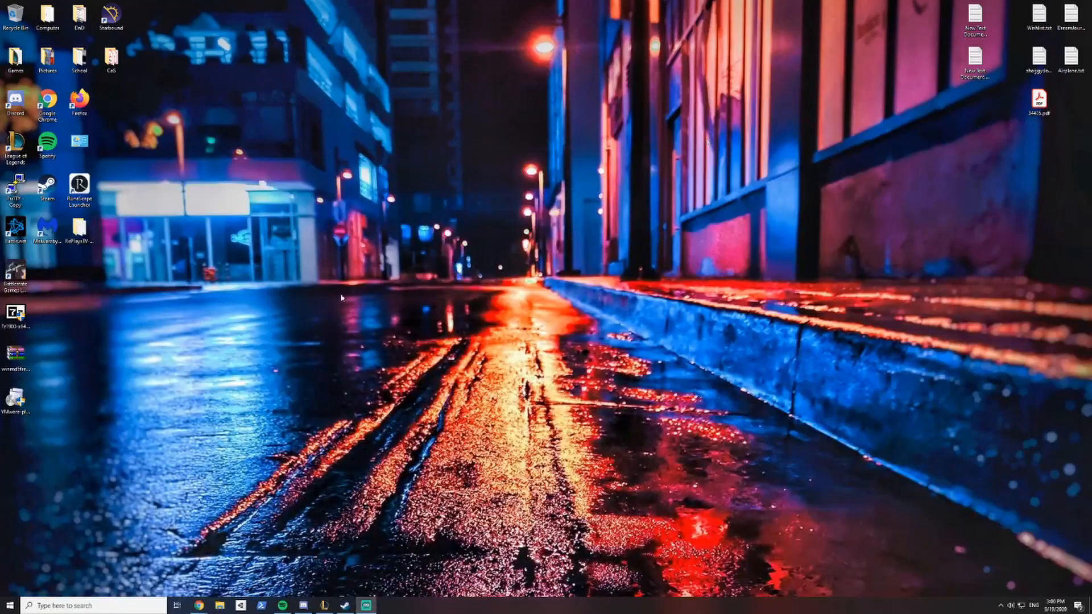
left_click_drag(51, 415, 500, 238)
Install 7-Zip 19.00 (x64) in the default destination folder and permanently delete its installer from the desktop
double_click(500, 239)
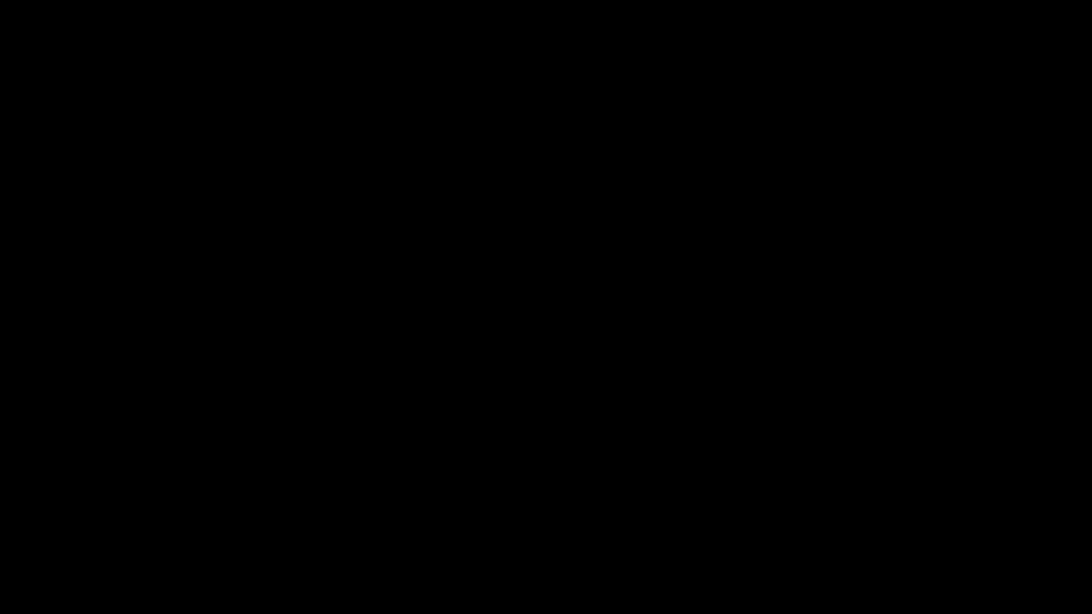
left_click(538, 330)
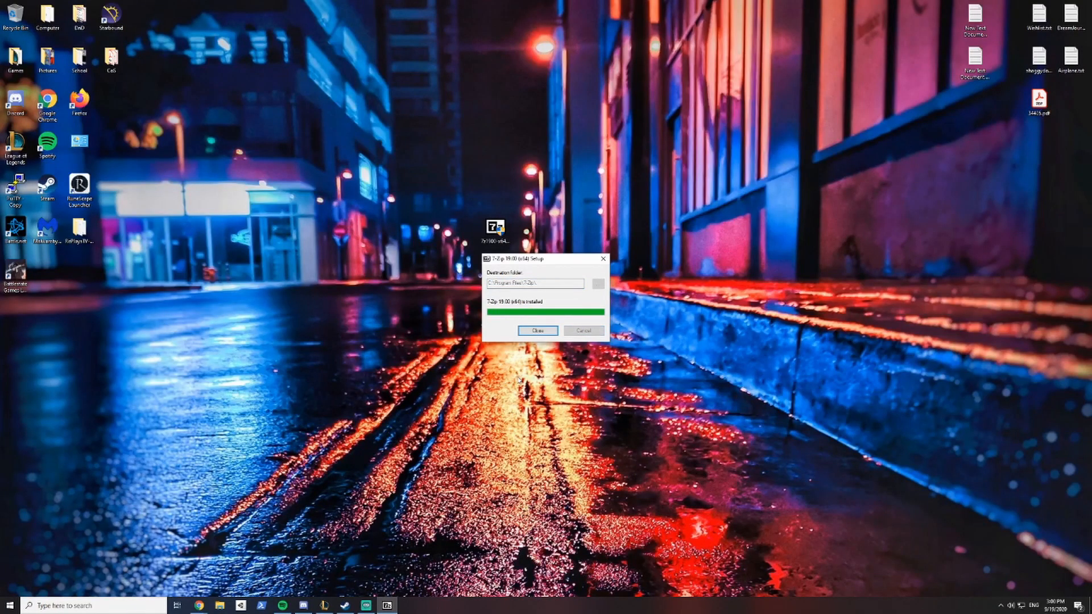
left_click(538, 330)
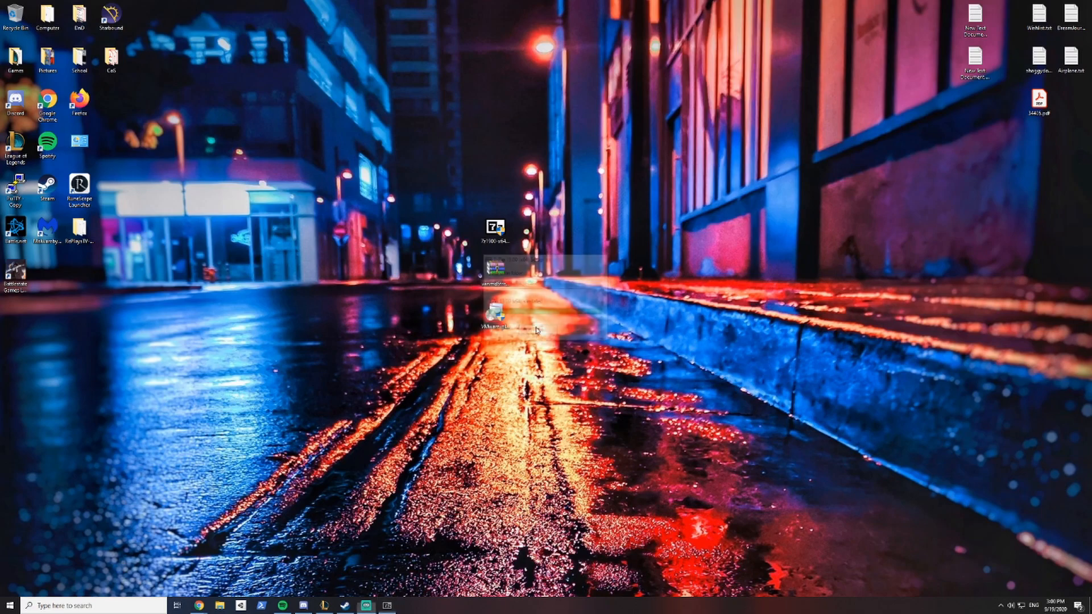
left_click(494, 230)
key("shift+Delete")
key("Return")
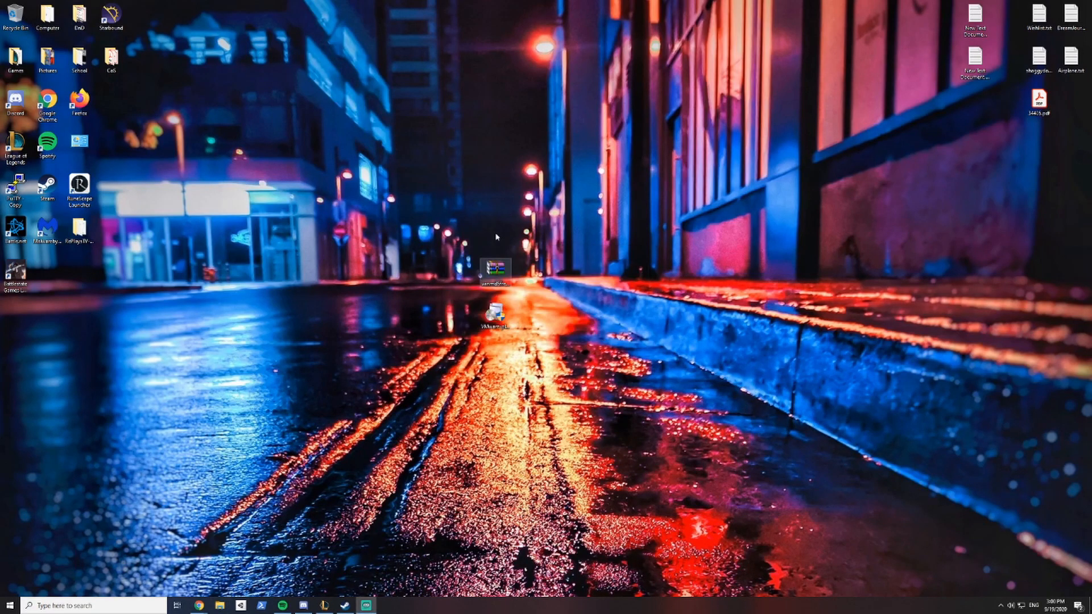
Open the winmd5free.zip archive in 7-Zip
double_click(492, 228)
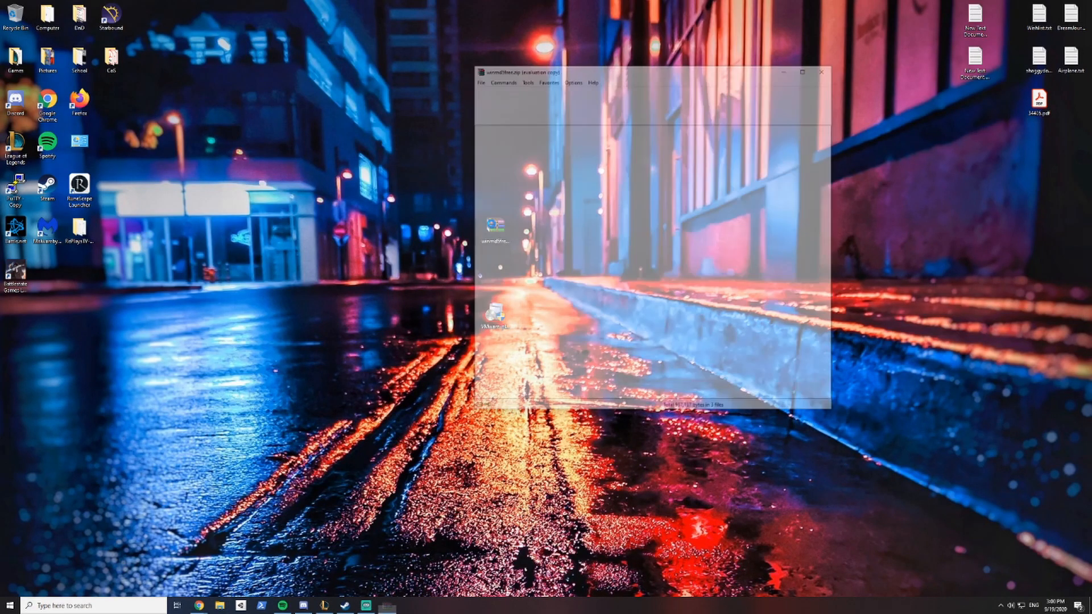
left_click(826, 68)
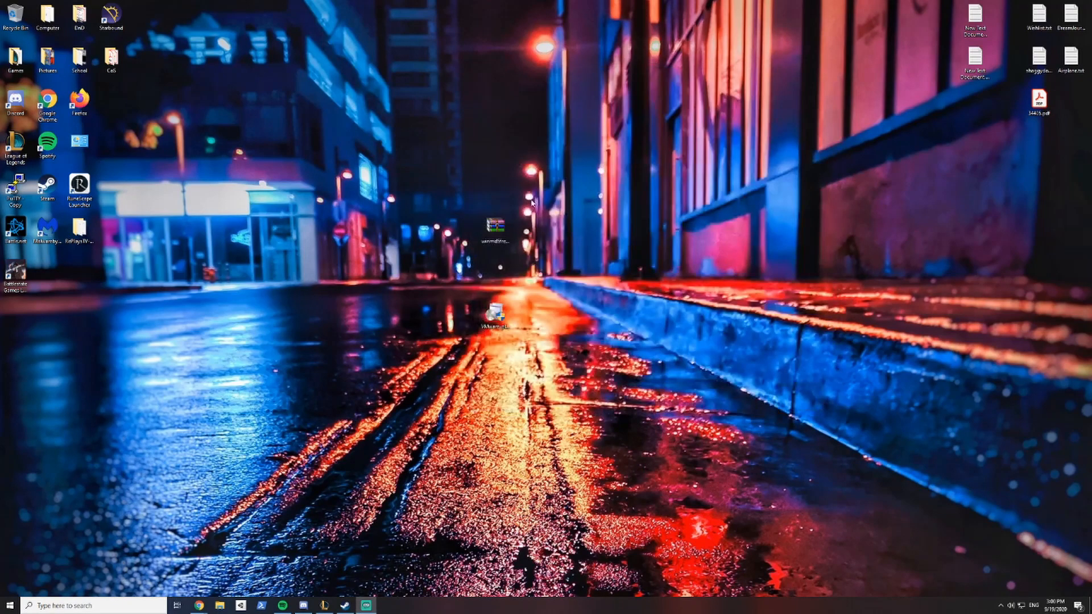
right_click(501, 219)
mouse_move(537, 282)
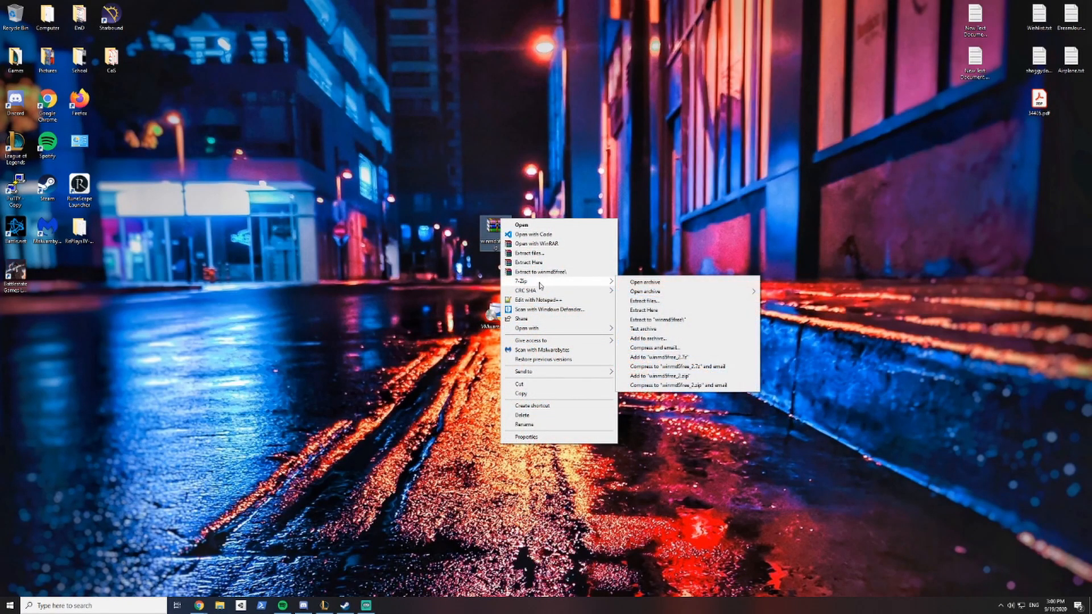
left_click(666, 283)
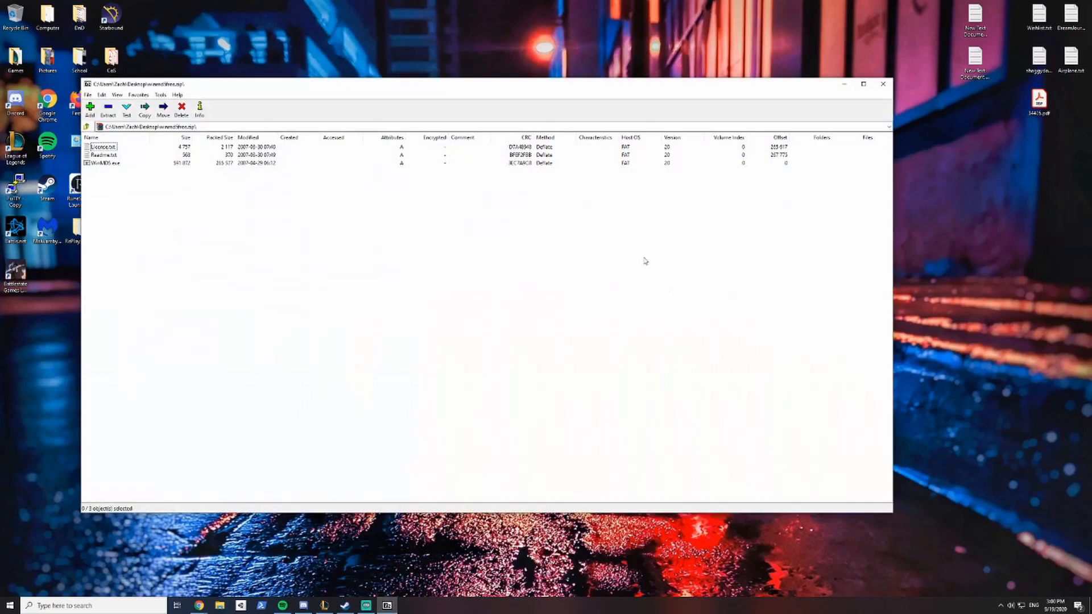
Extract License.txt, Readme.txt and WinMD5.exe from the archive onto the desktop and put the 7-Zip window away
left_click_drag(322, 88, 678, 92)
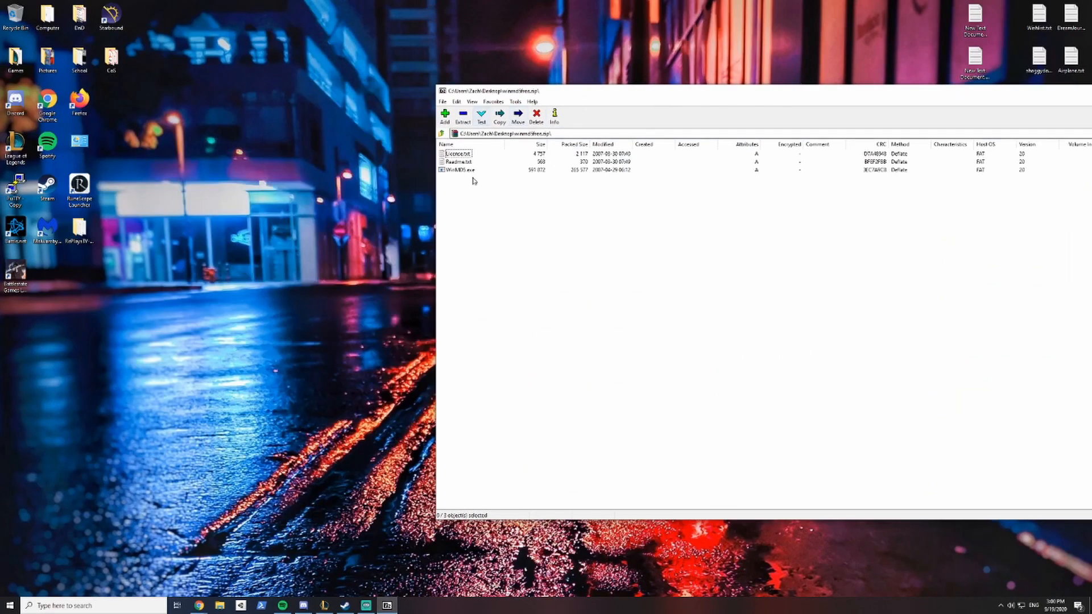
left_click_drag(569, 91, 644, 126)
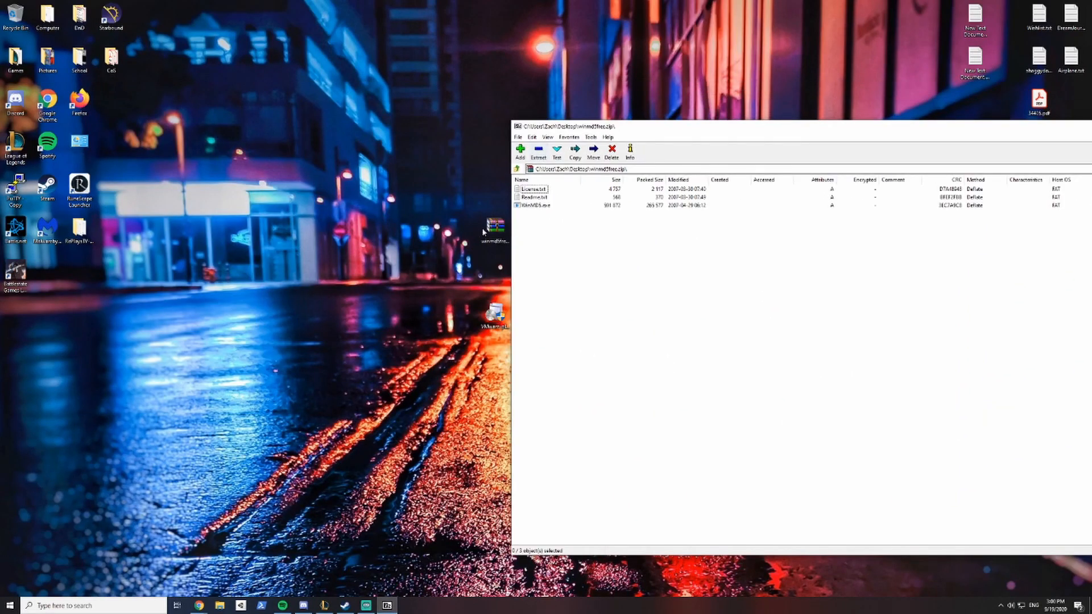
left_click_drag(539, 226, 540, 200)
left_click_drag(405, 206, 406, 208)
left_click_drag(767, 130, 505, 129)
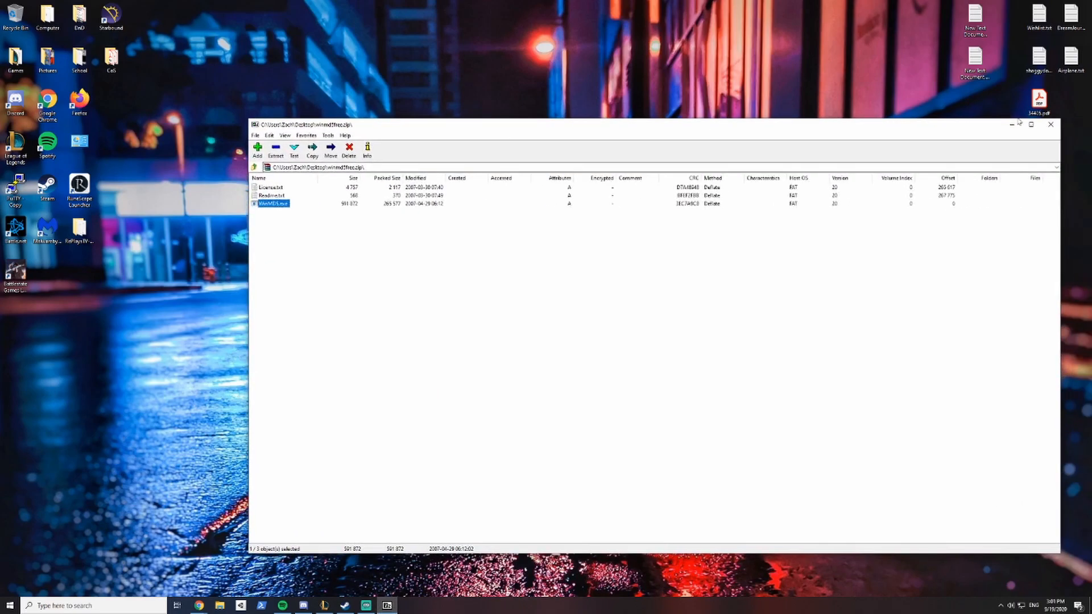
left_click(1012, 124)
Create a new desktop folder named MD5
right_click(448, 198)
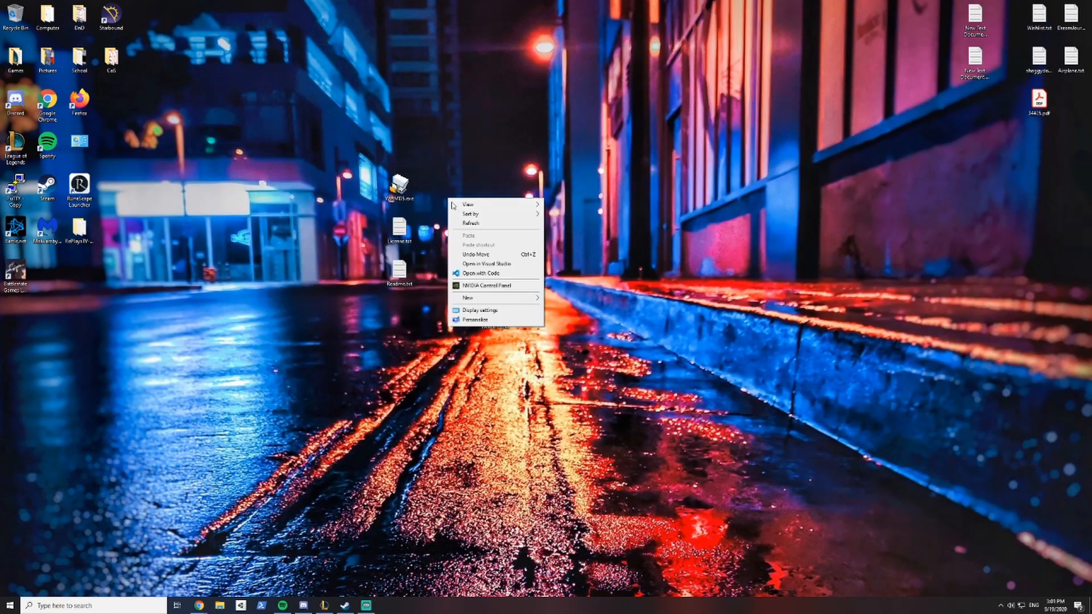
mouse_move(504, 299)
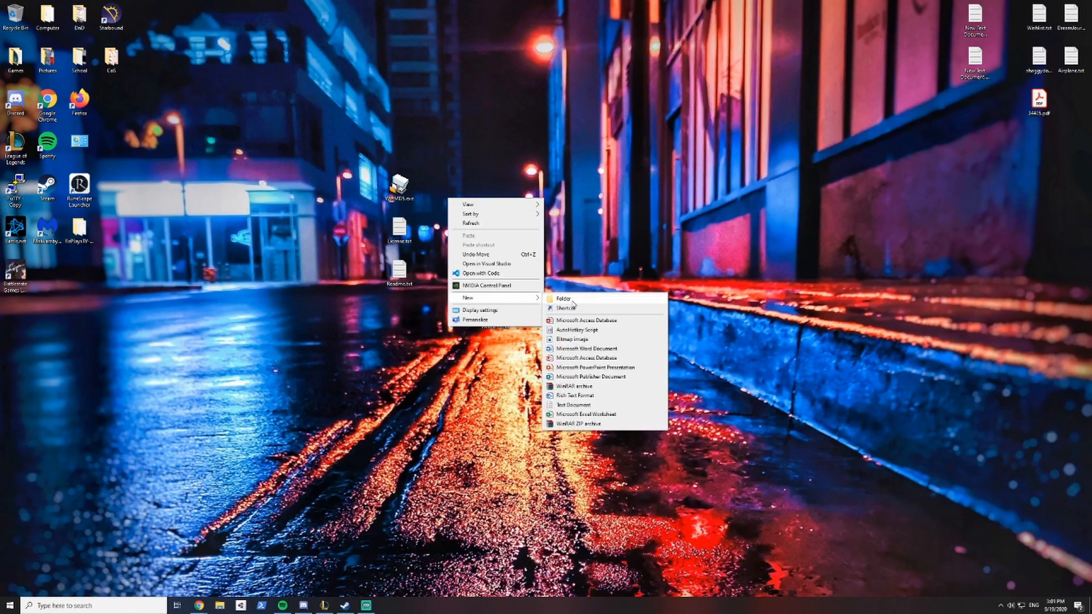
left_click(563, 295)
type("RACE")
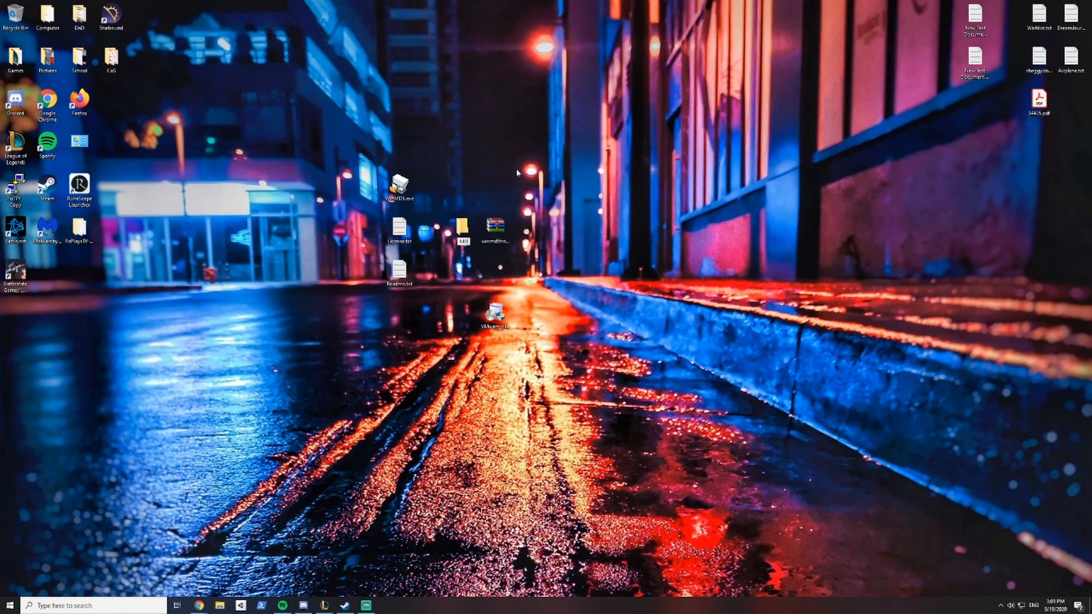
key("Return")
Move the three extracted WinMD5 files and the winmd5free.zip archive into the MD5 folder
left_click_drag(386, 116, 404, 291)
left_click_drag(400, 228, 382, 212)
left_click_drag(496, 226, 374, 224)
Start the VMware Workstation 15 Player setup from the desktop installer and accept the license agreement
left_click_drag(498, 313, 480, 272)
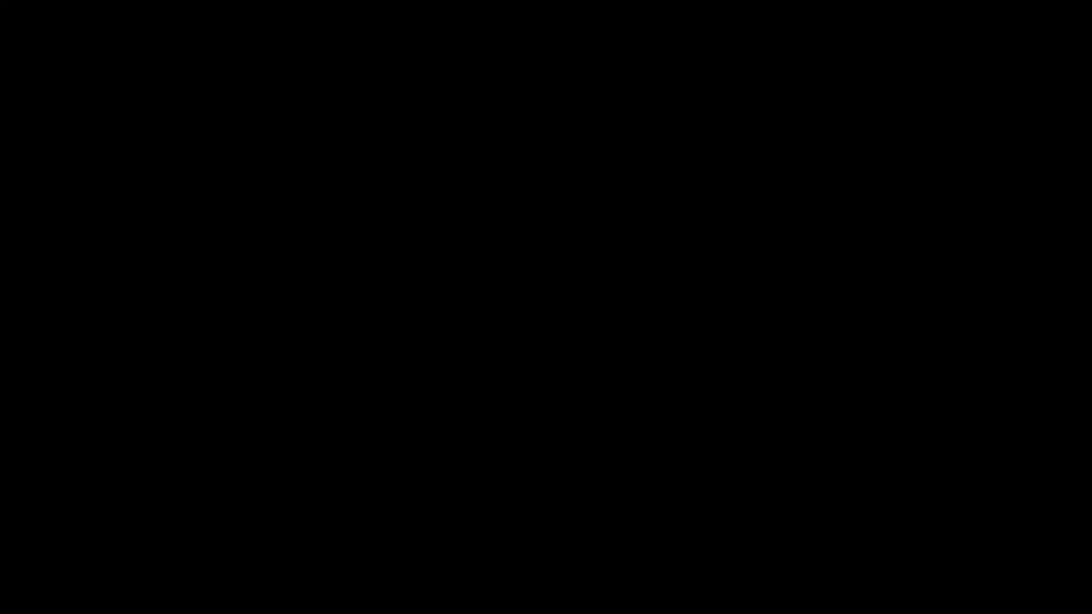
left_click(482, 349)
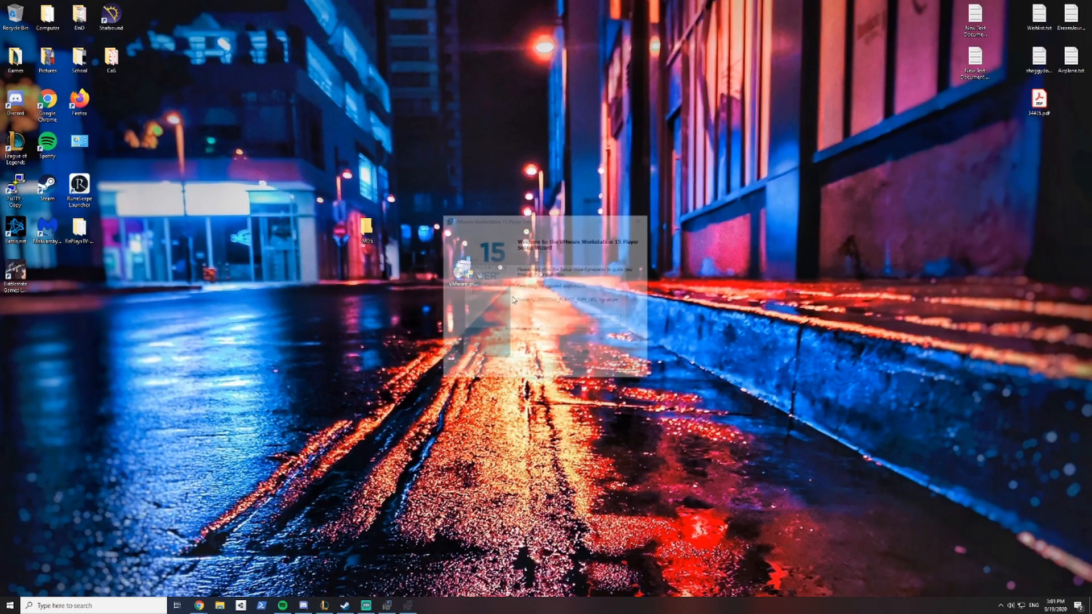
left_click(580, 370)
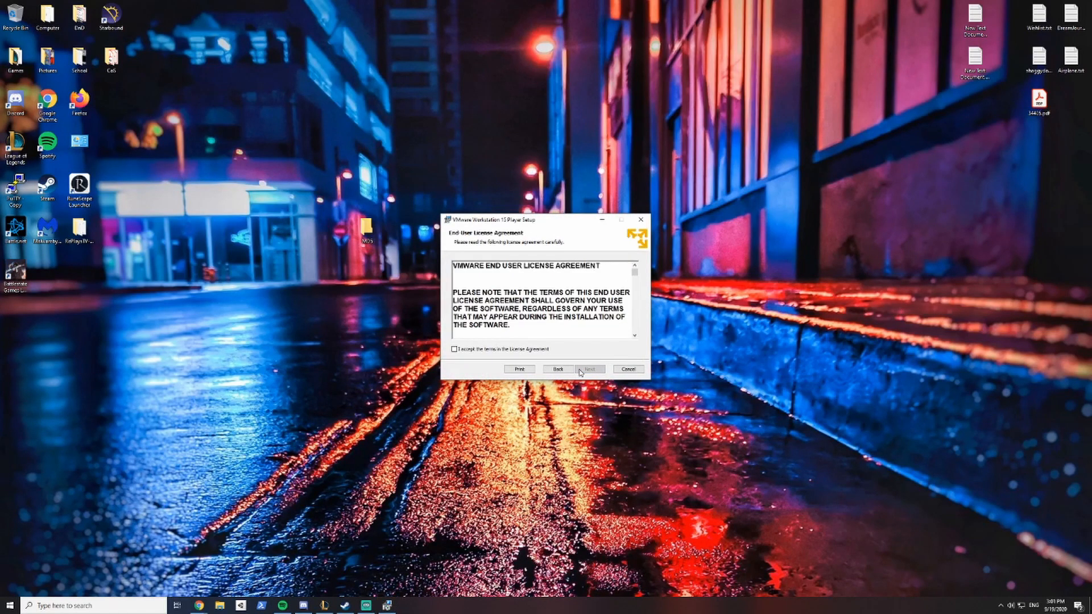
left_click(482, 349)
left_click(595, 371)
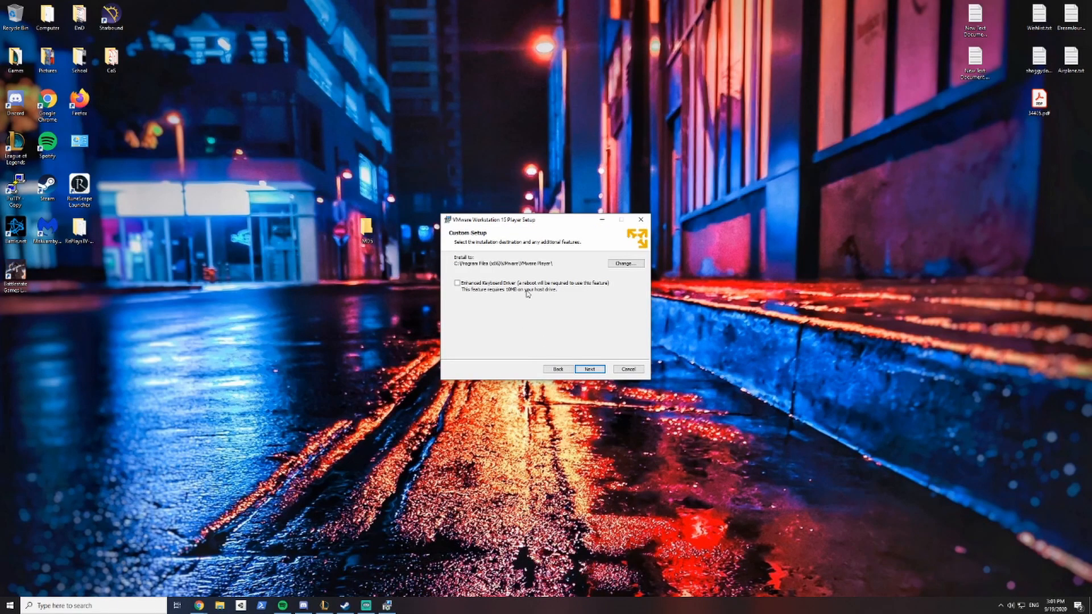
Install VMware Workstation 15 Player in the default folder without the Enhanced Keyboard Driver or CEIP, with desktop and Start Menu shortcuts
left_click(600, 372)
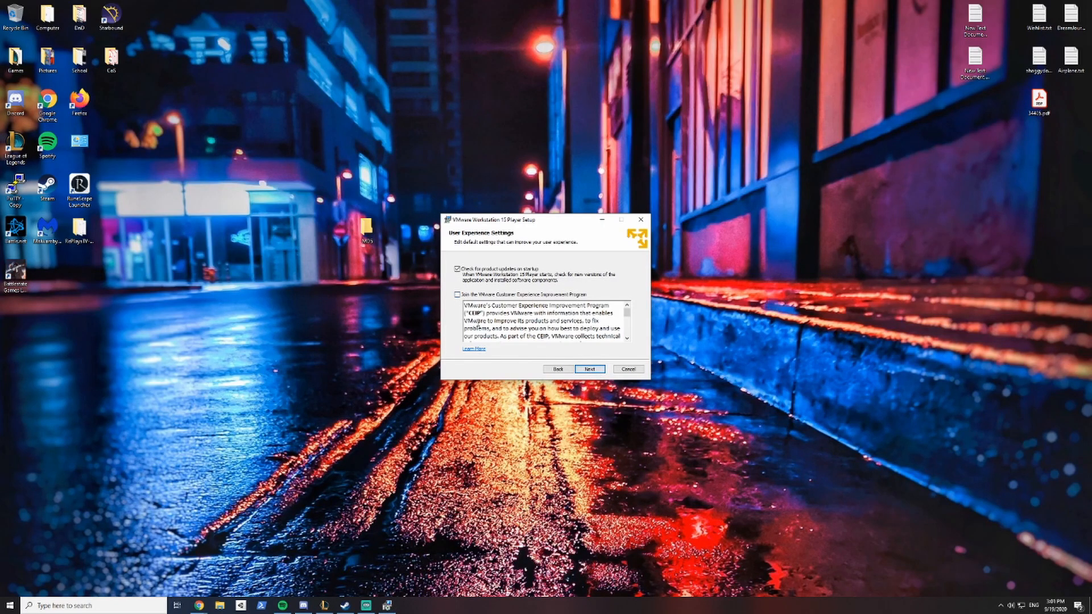
left_click(580, 371)
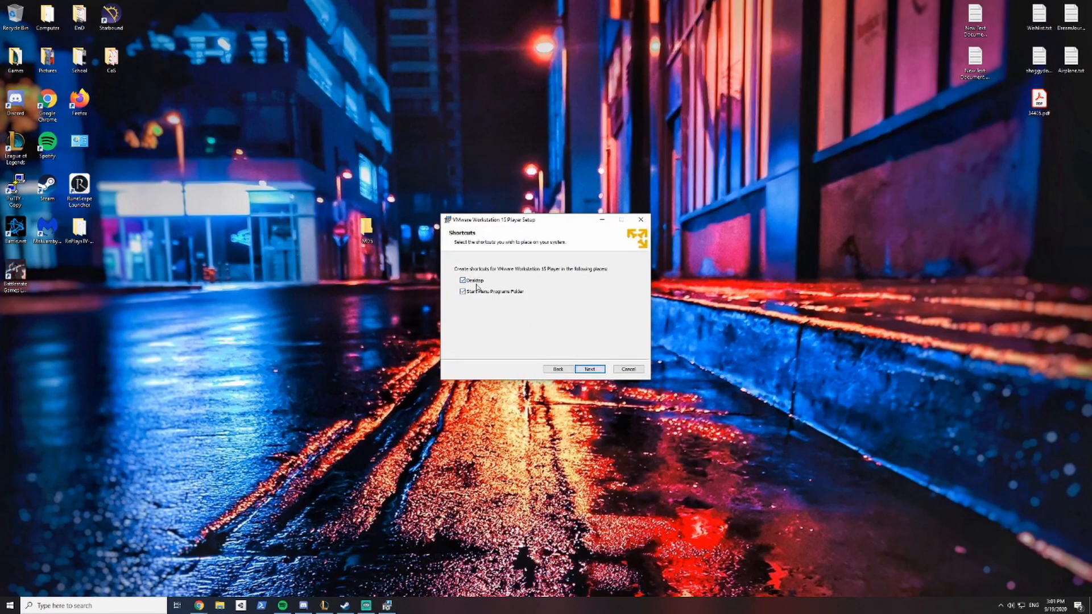
left_click(587, 368)
left_click(587, 372)
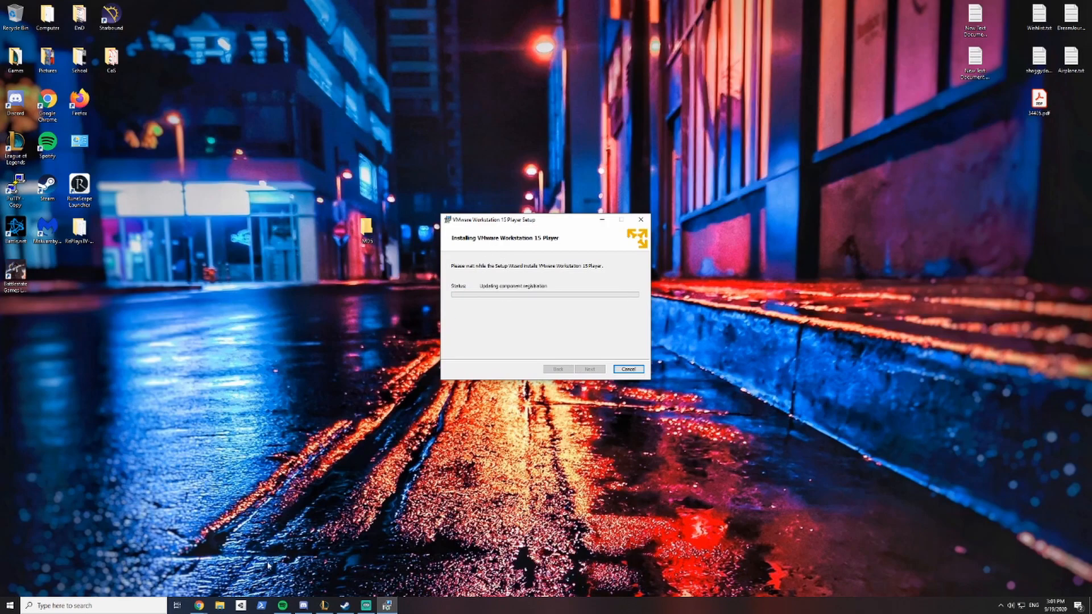
Switch to the browser, open the CP-XIII Training Round Download Instructions email and save the linked Windows 10 image zip
mouse_move(200, 607)
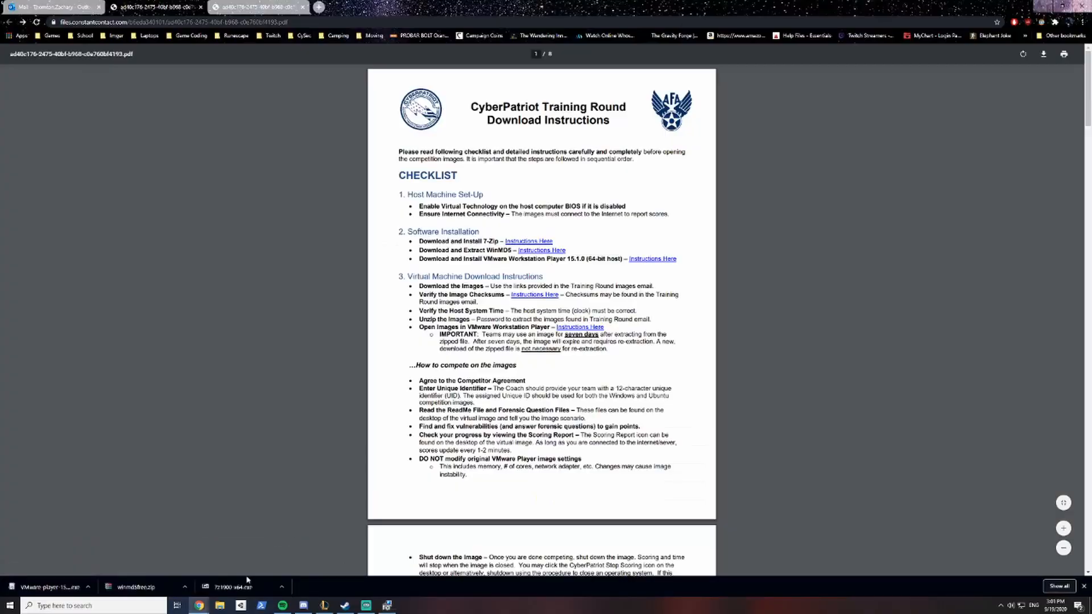
left_click(245, 566)
left_click(57, 5)
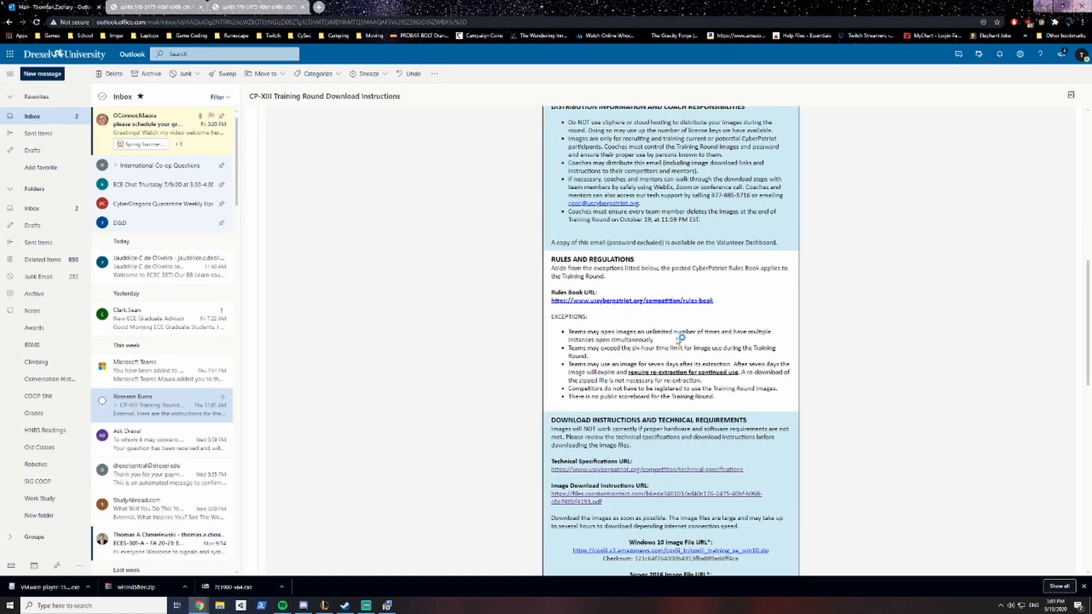
left_click_drag(1088, 277, 1086, 289)
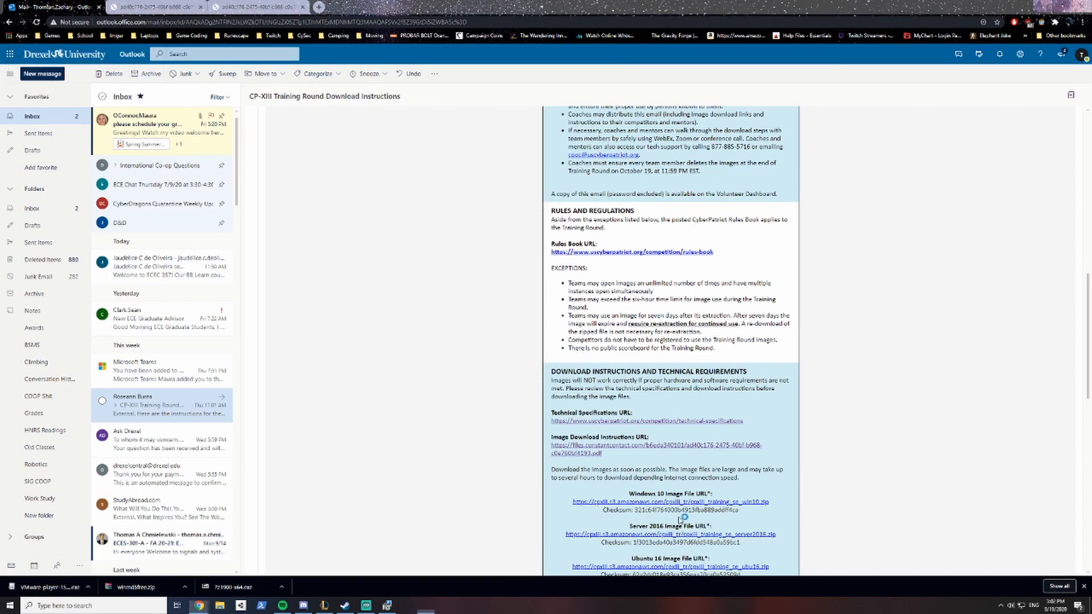
left_click(692, 505)
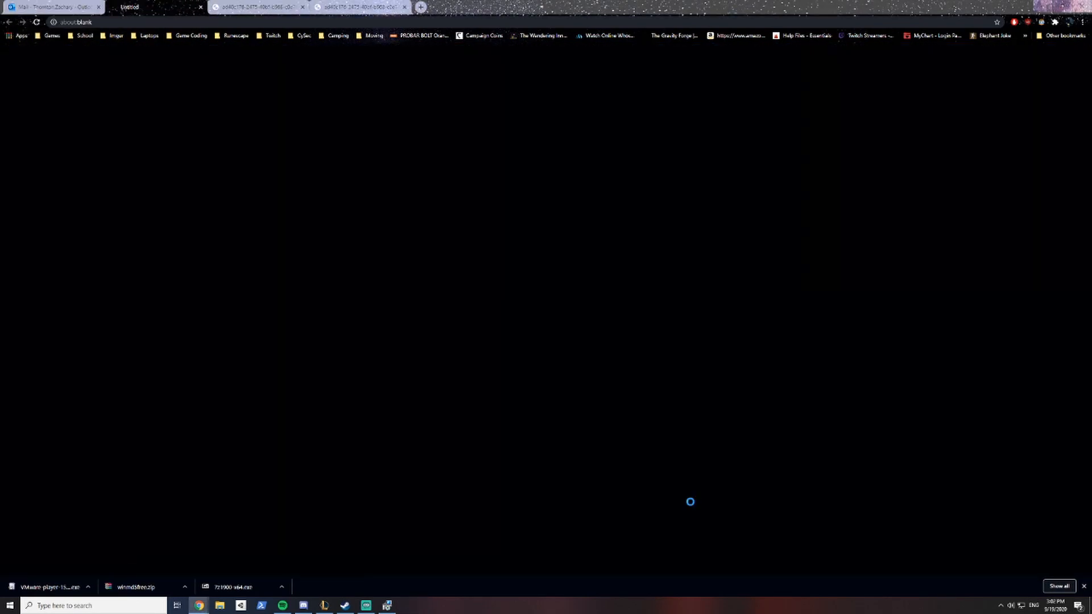
left_click(337, 216)
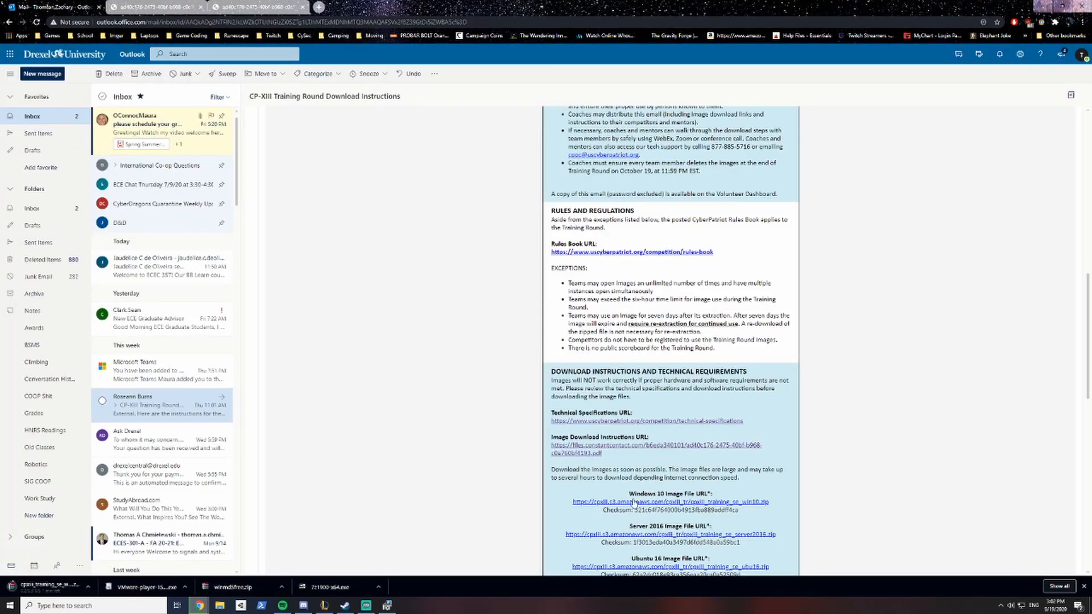
Download the Server 2016 and Ubuntu 16 image zips from the same email
left_click(652, 535)
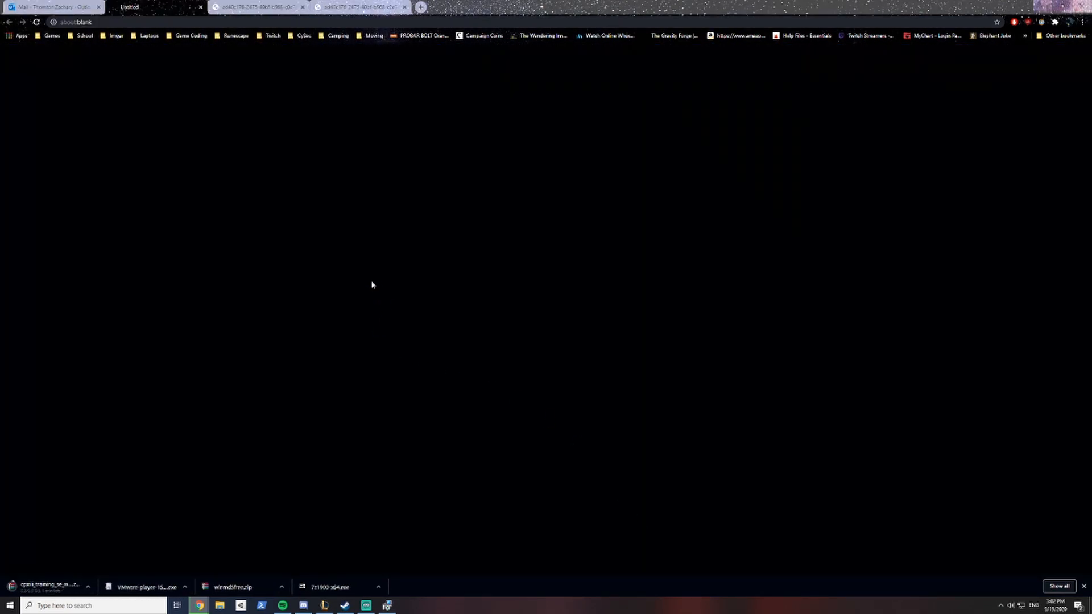
left_click(337, 216)
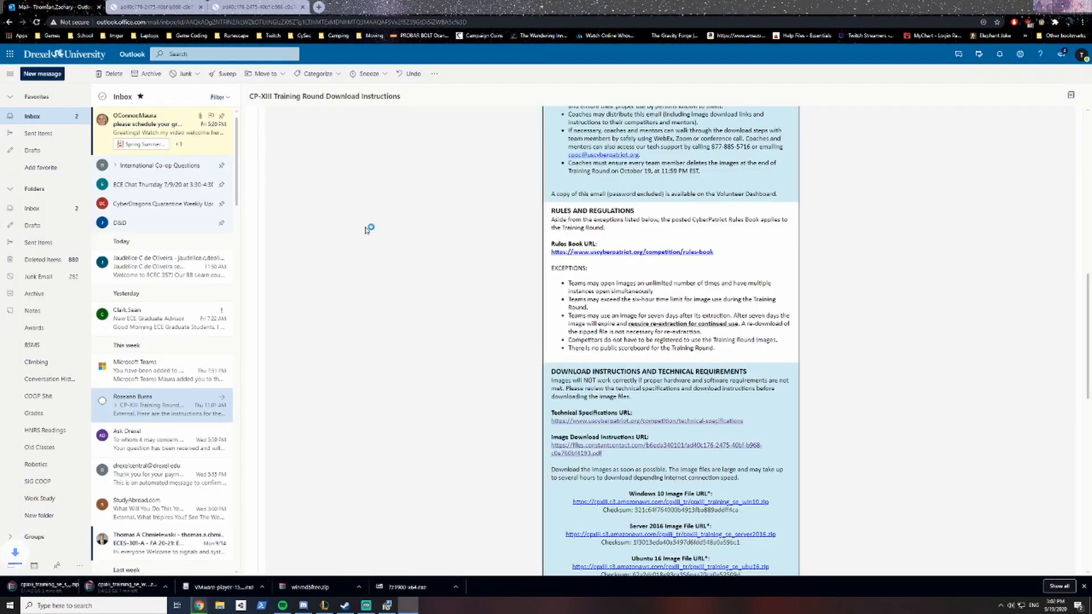
left_click(648, 567)
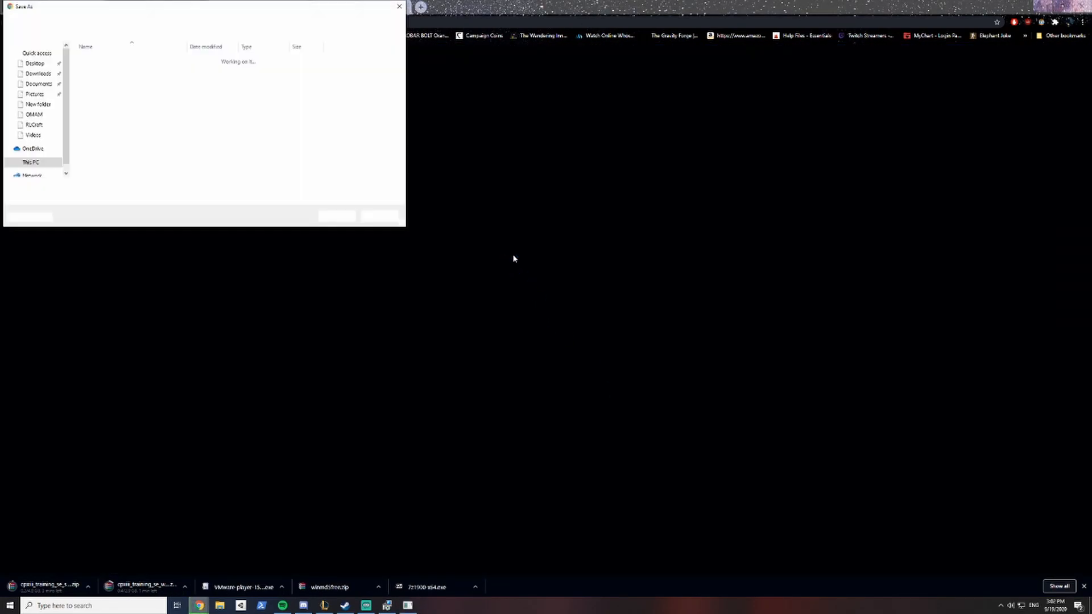
left_click(338, 216)
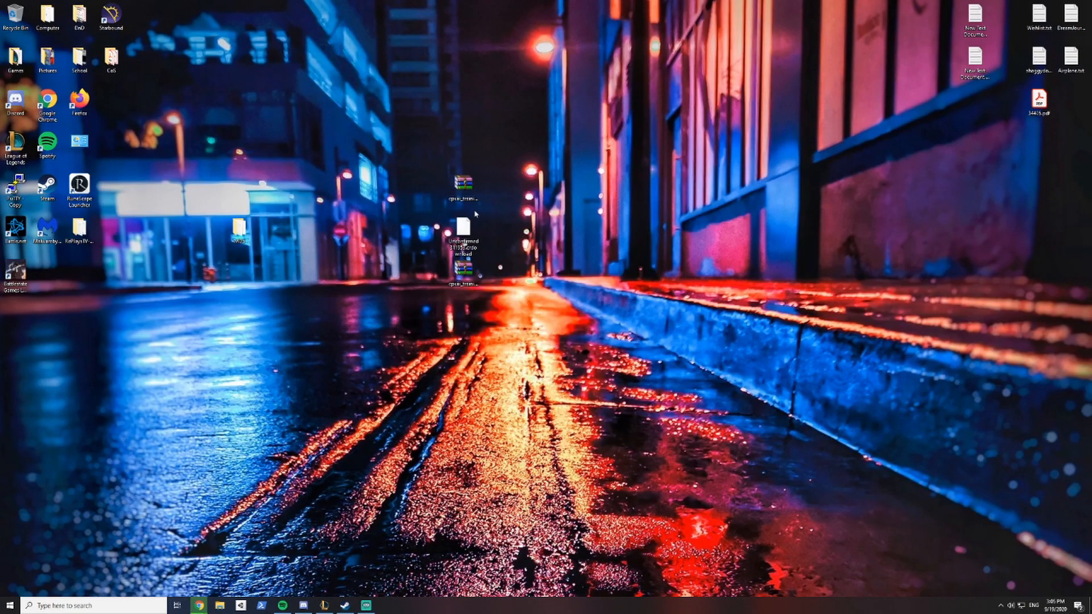
Copy the Windows 10 image checksum from the Training Round email and put the browser away
left_click(466, 267)
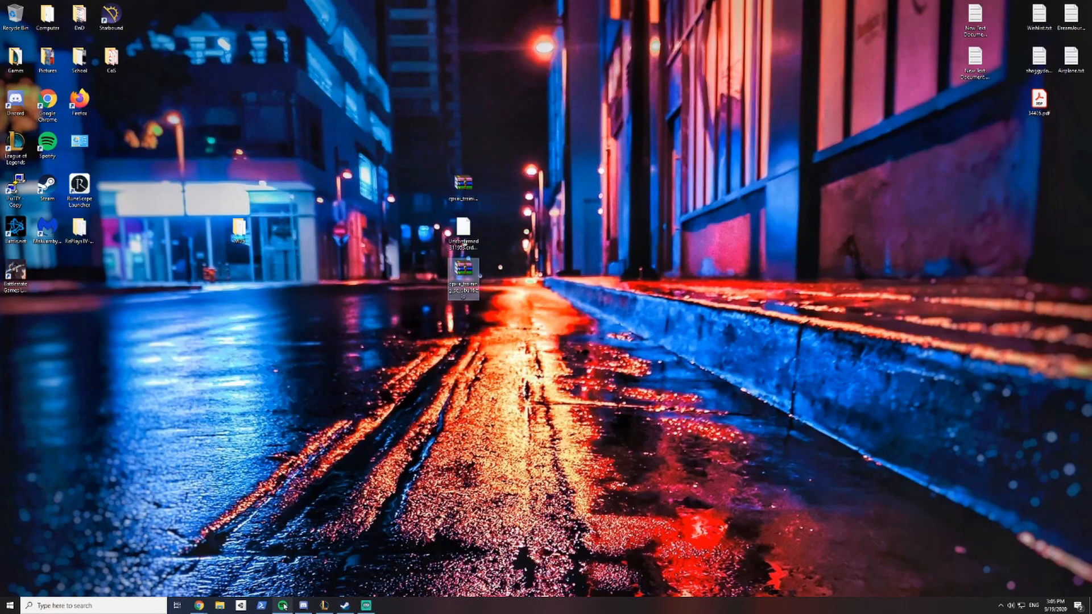
mouse_move(196, 612)
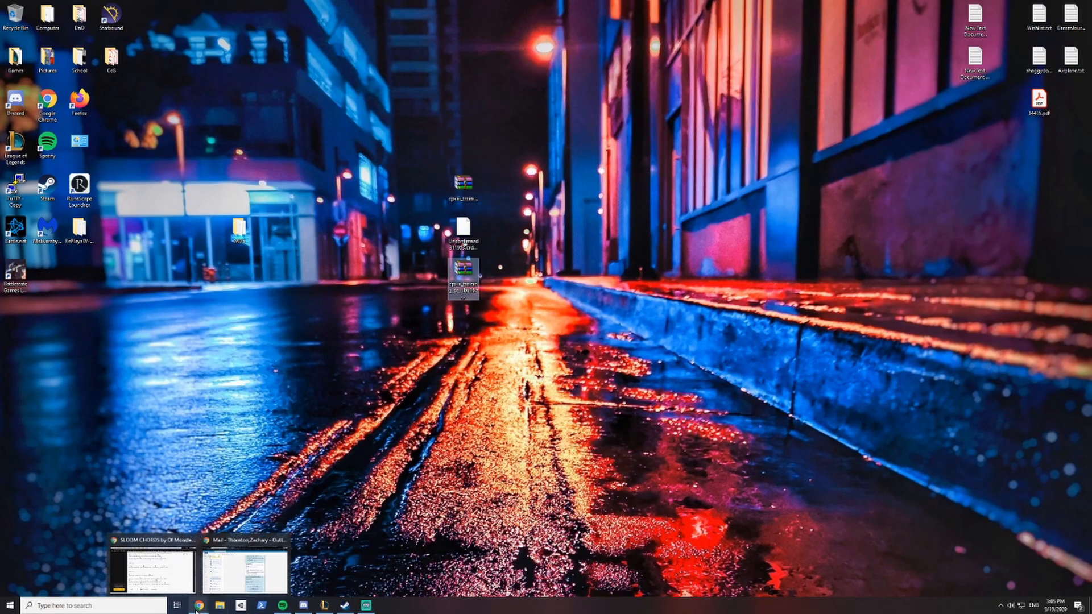
left_click(251, 580)
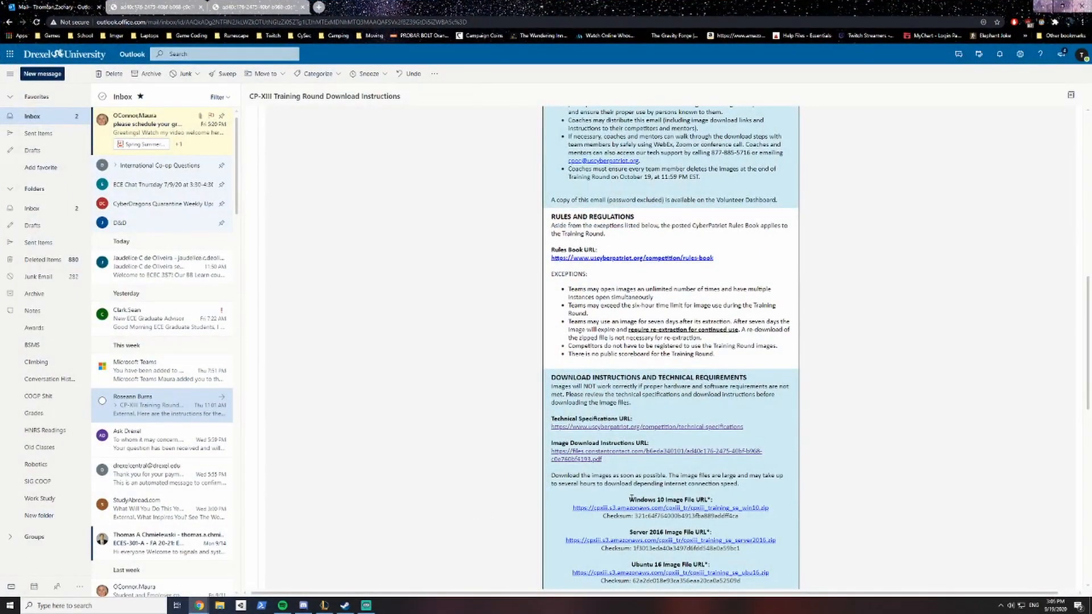
double_click(636, 517)
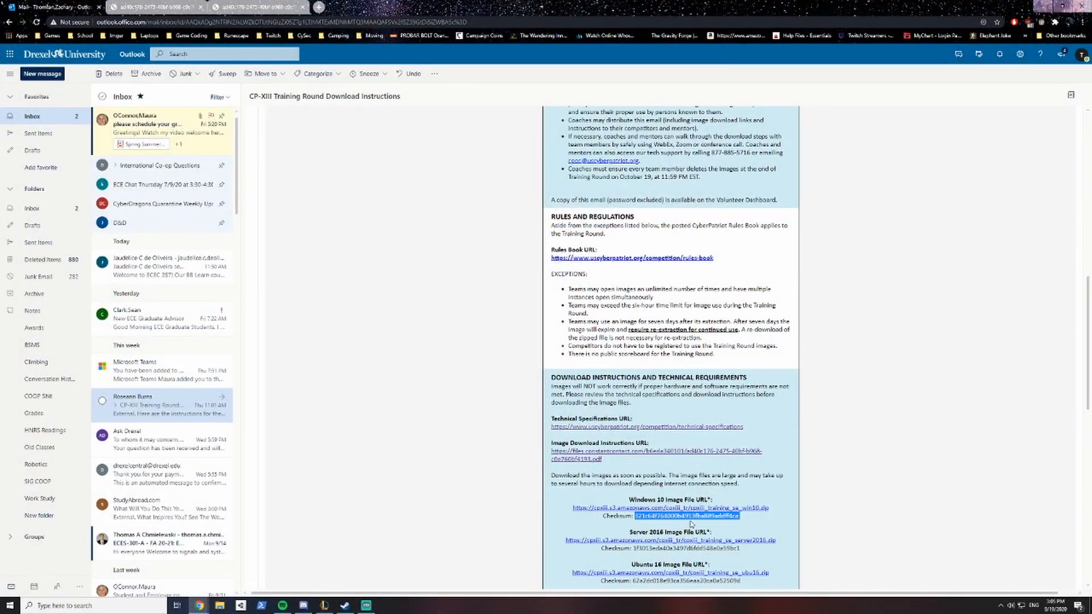
right_click(742, 517)
left_click(745, 521)
left_click(1048, 6)
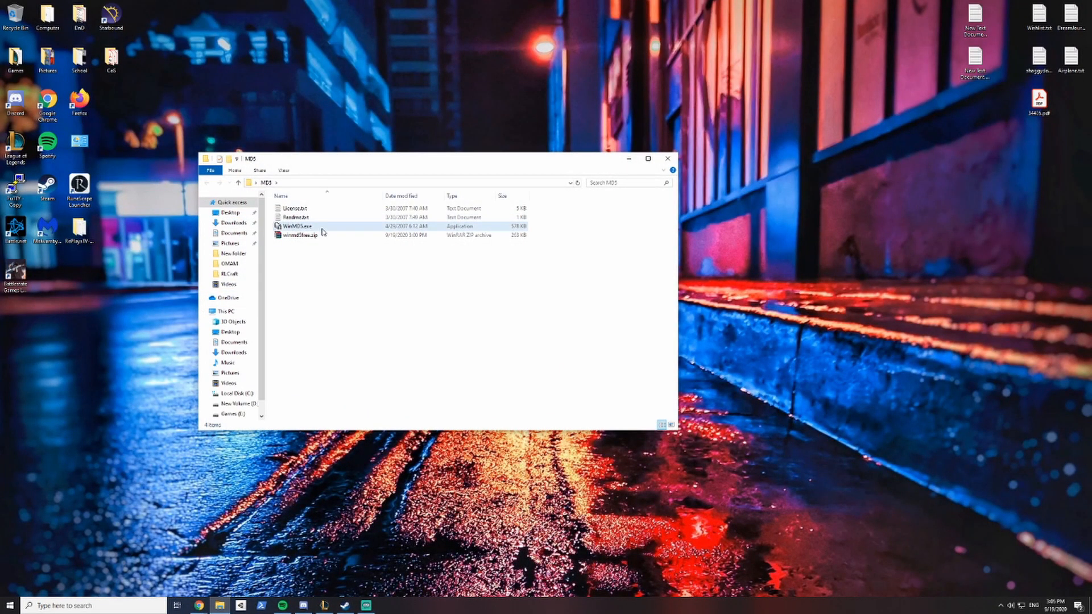
Launch WinMD5.exe from the MD5 folder, minimize the folder and move the WinMD5 window clear of the desktop archives
double_click(322, 227)
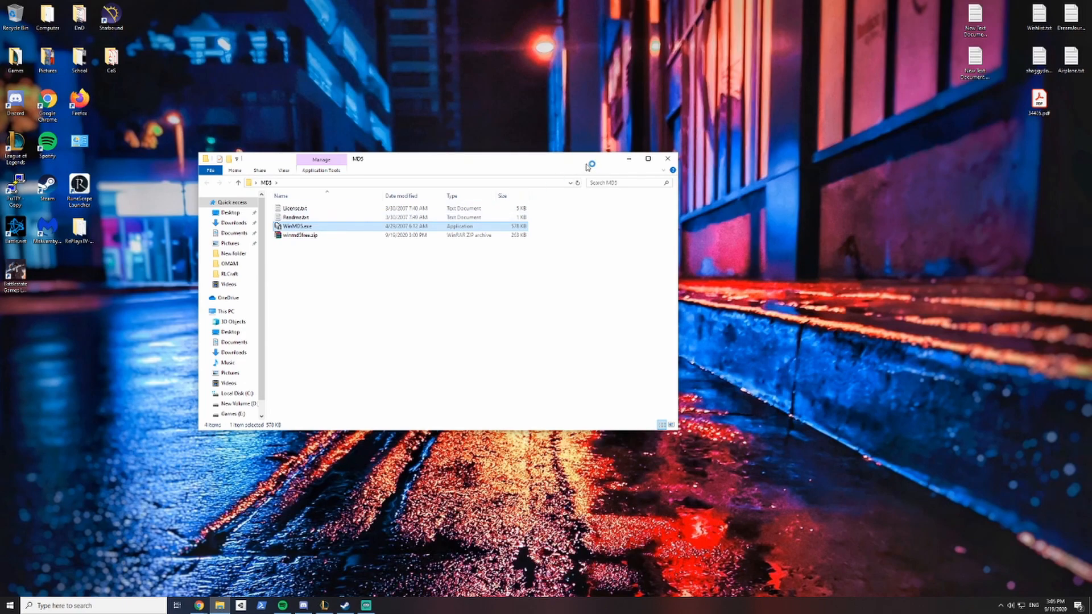
left_click(631, 160)
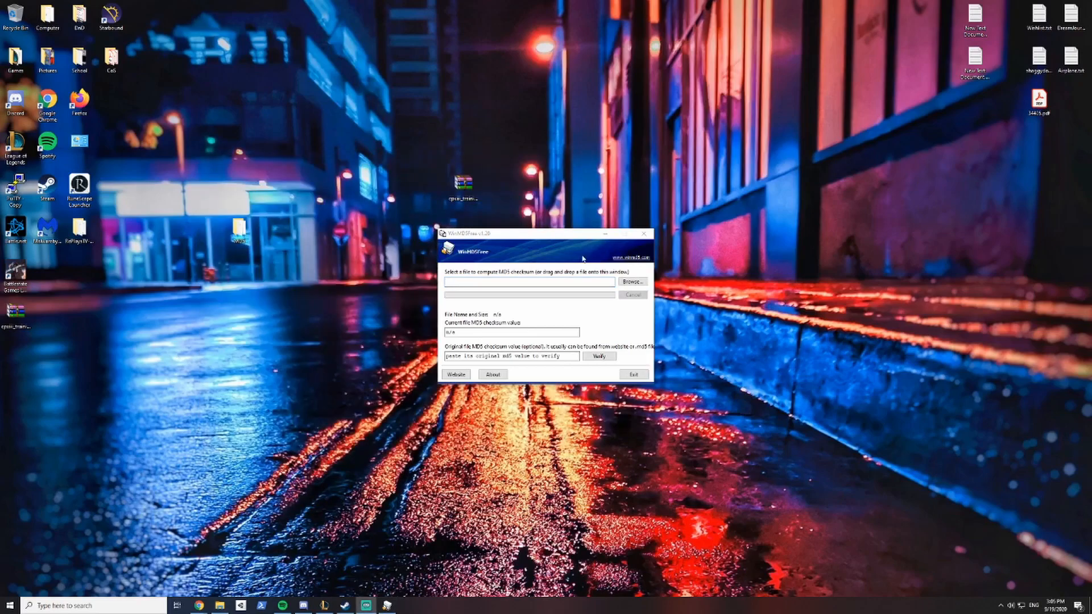
left_click_drag(579, 234, 713, 180)
Load cpxiii_training_se_win10.zip from the desktop into WinMD5 to compute its checksum
left_click(766, 227)
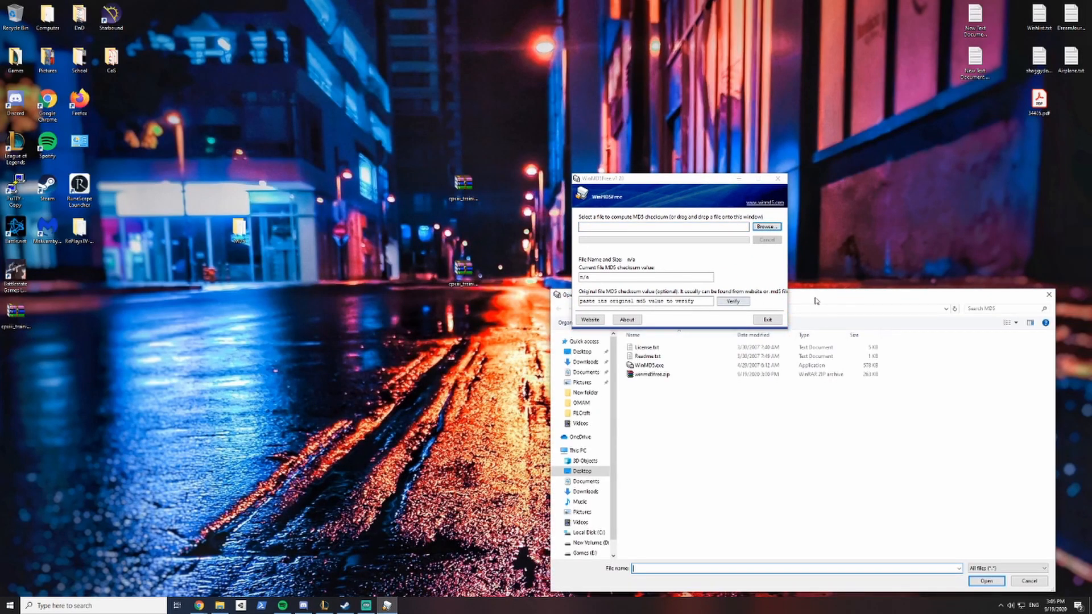
left_click_drag(821, 299, 294, 142)
left_click(121, 152)
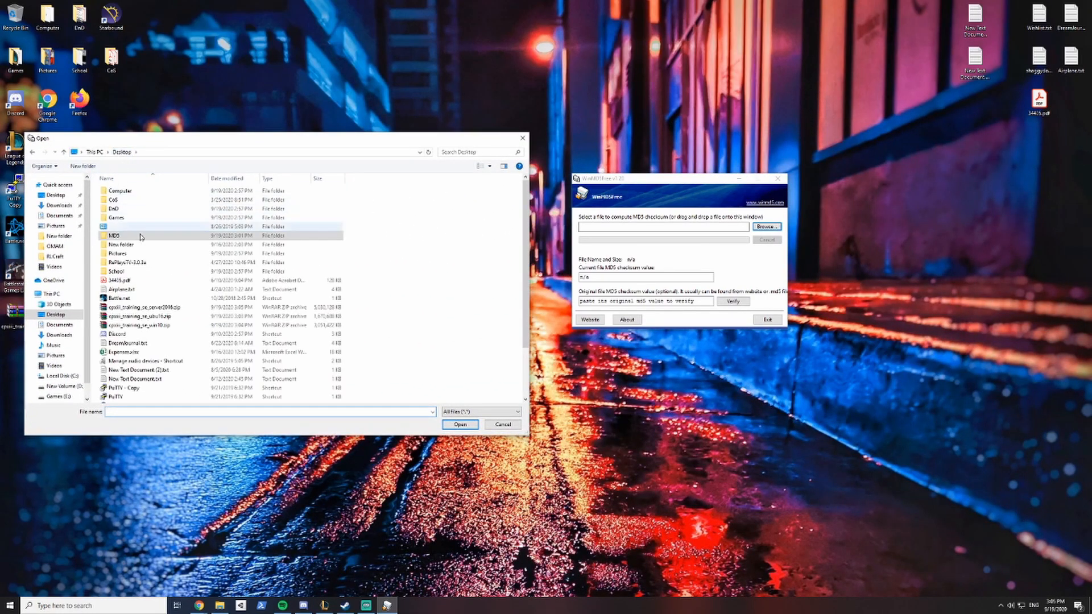
left_click(173, 325)
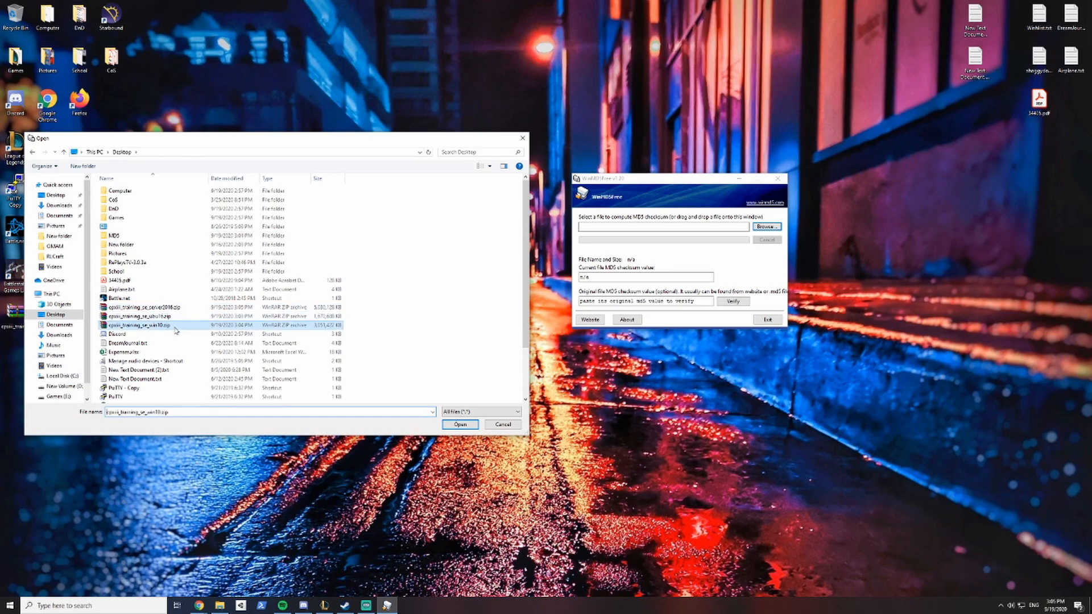
left_click(459, 425)
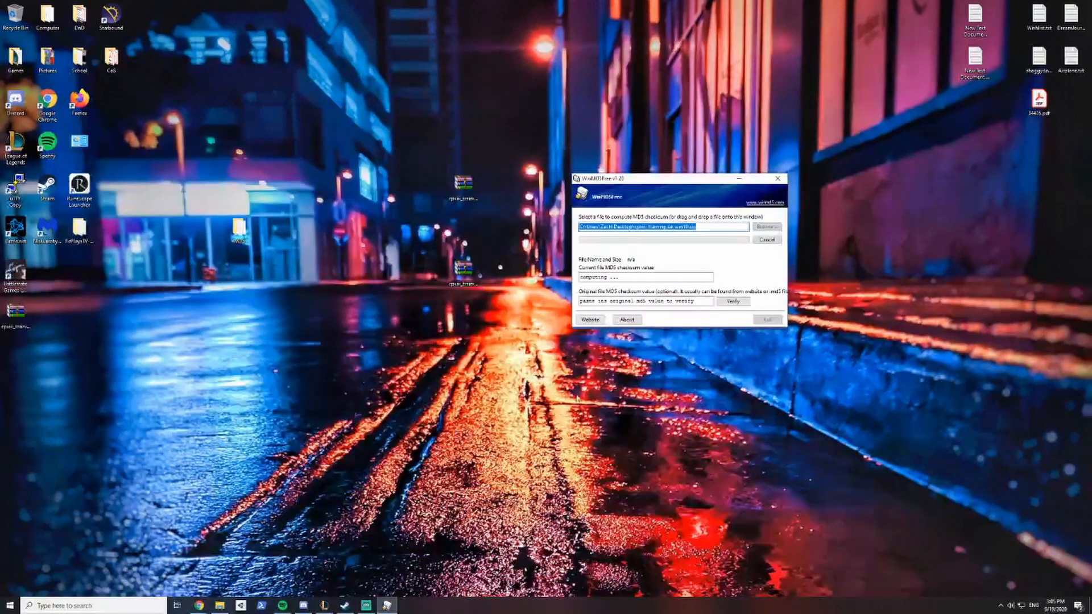
Paste the copied checksum as the original MD5 value and verify it against the computed checksum of the Windows 10 image
double_click(671, 302)
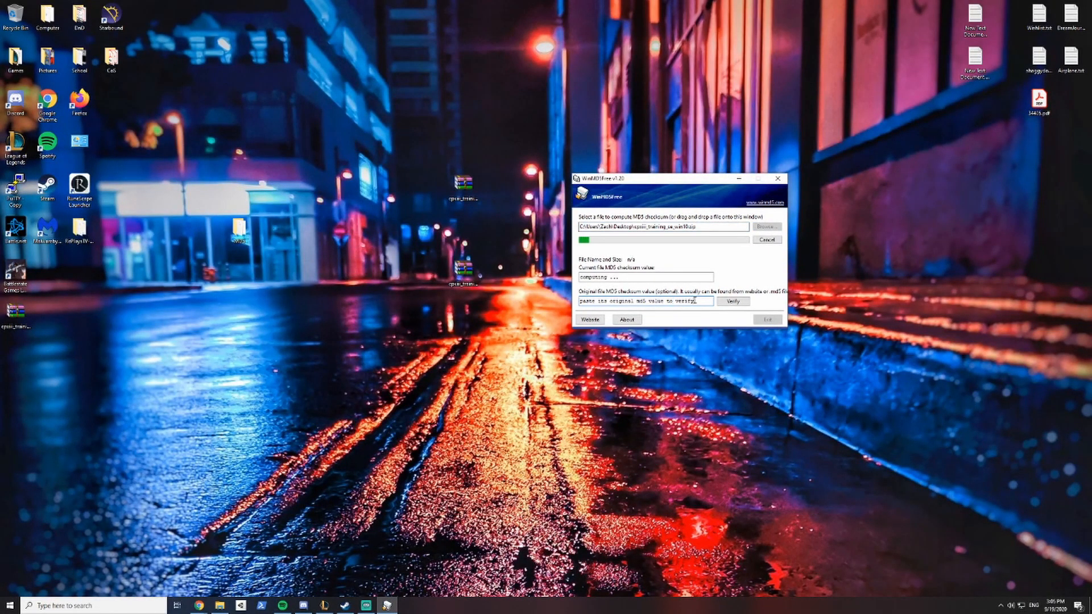
key("ctrl+a")
key("ctrl+v")
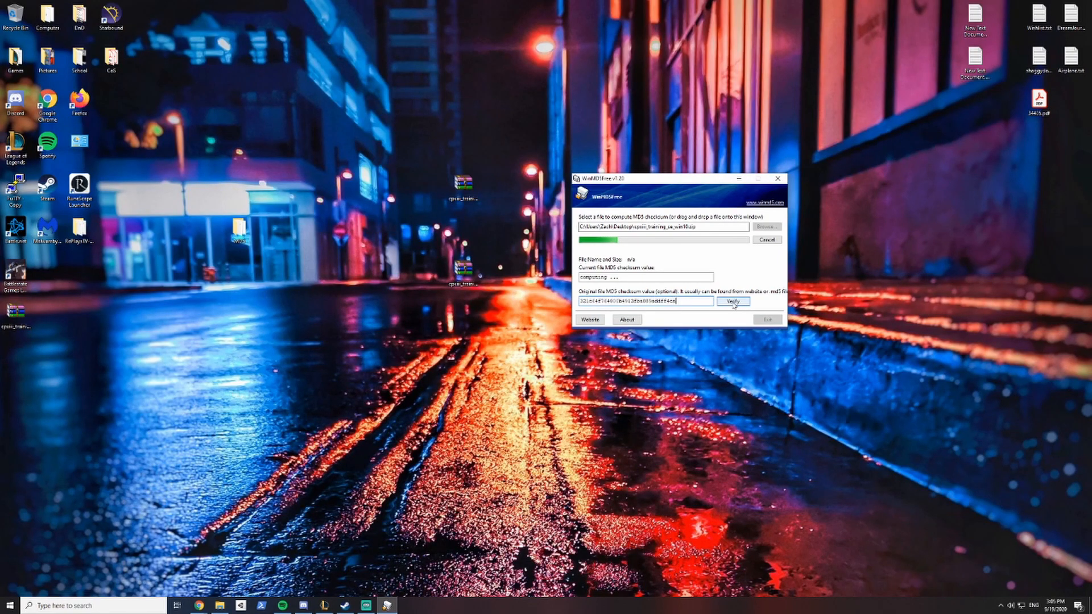
left_click_drag(678, 181, 743, 172)
left_click(273, 271)
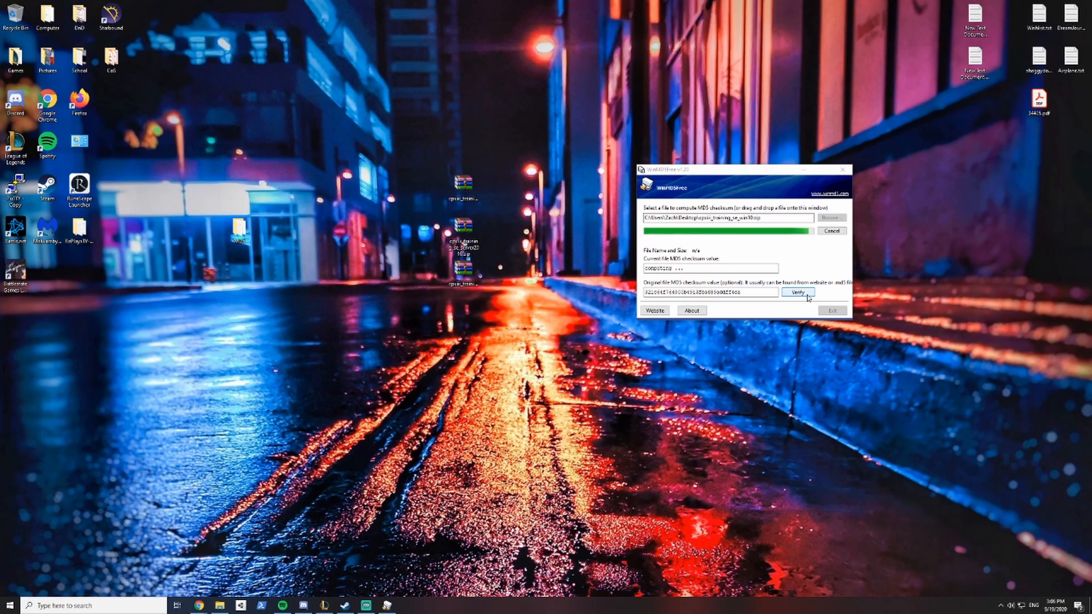
left_click(798, 293)
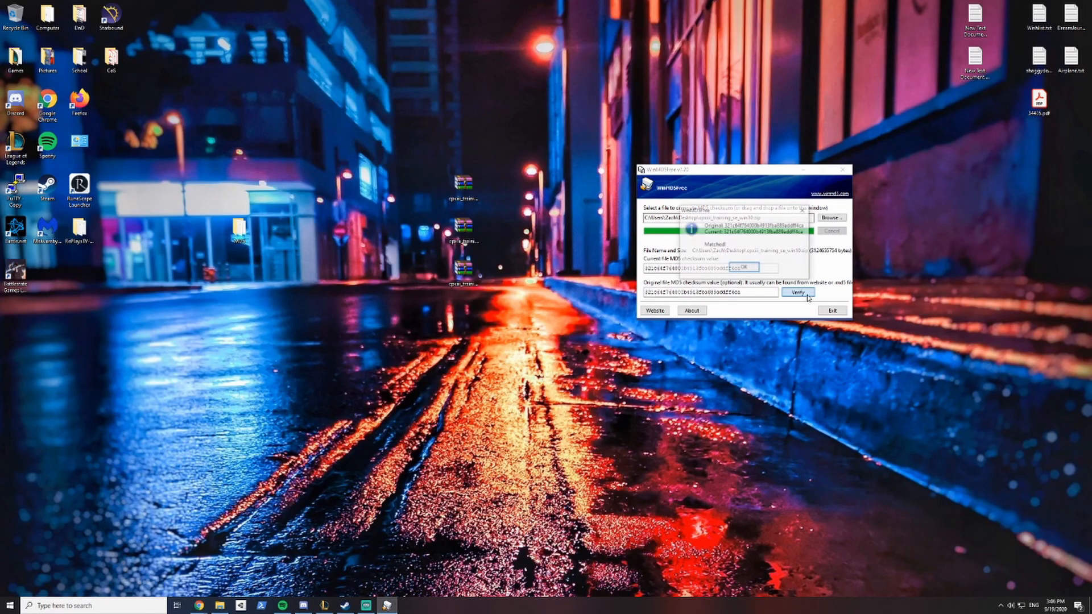
left_click(744, 268)
Close WinMD5 and set the checked image archives apart from the others on the desktop
left_click_drag(464, 185, 399, 152)
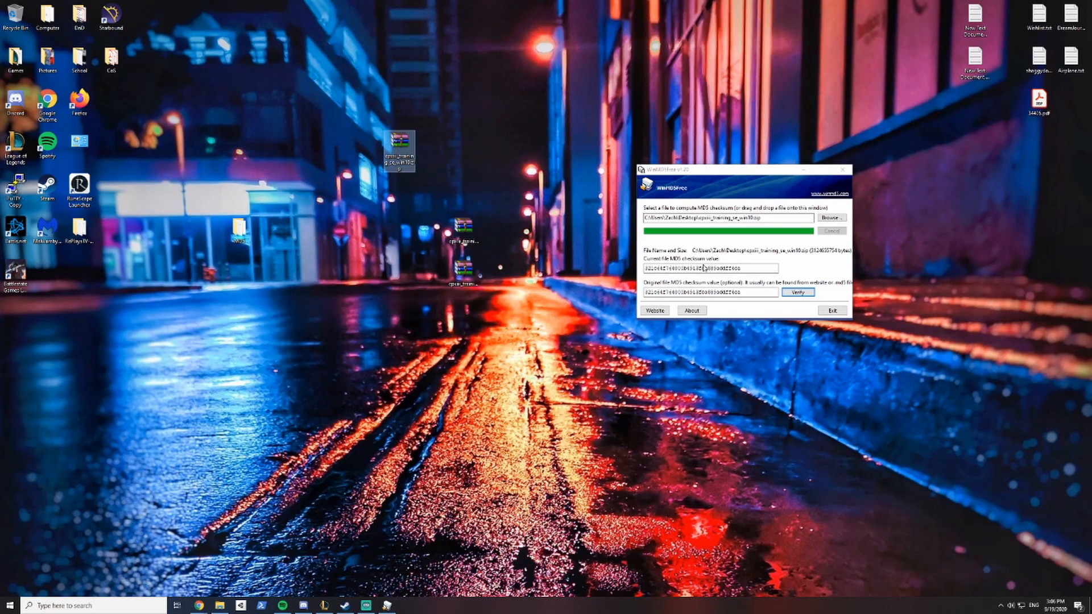
left_click(833, 311)
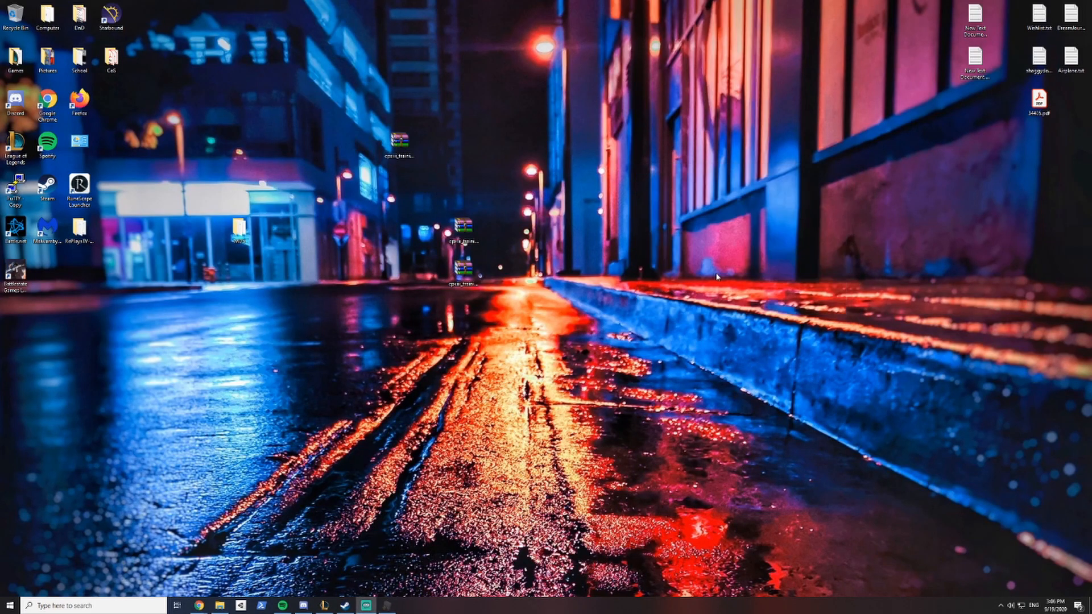
double_click(245, 229)
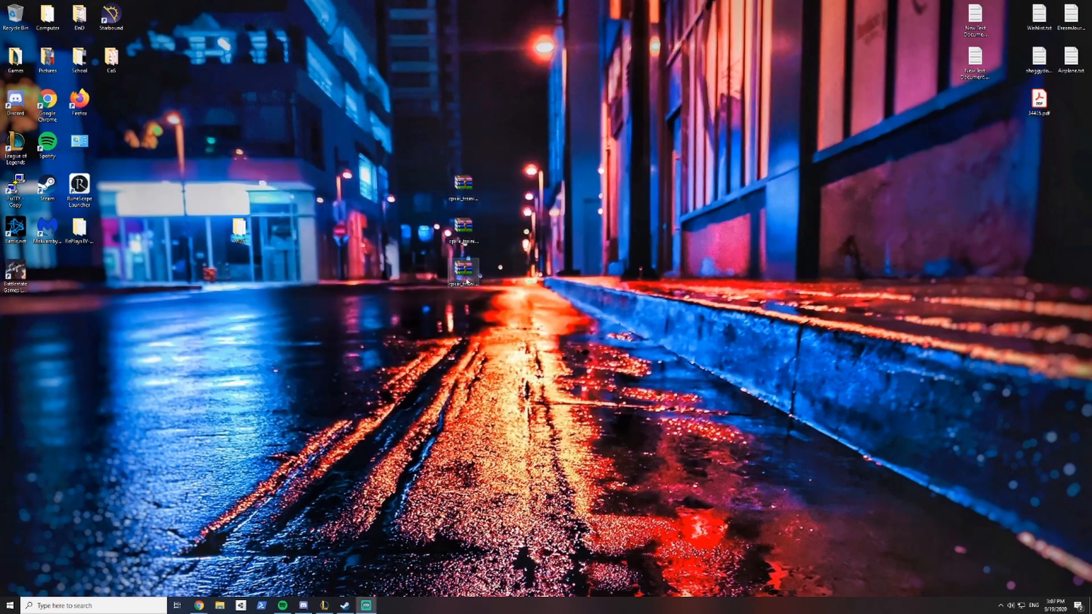
left_click_drag(455, 275, 606, 207)
left_click_drag(596, 161, 669, 234)
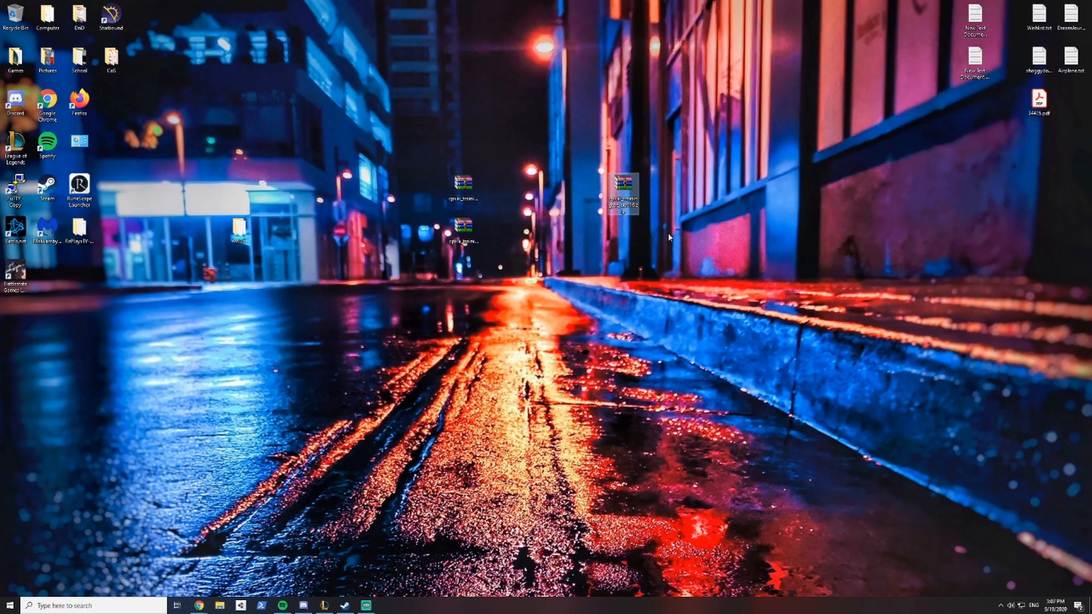
Pick out the Ubuntu image archive on the desktop and revisit the CP-XIII Training Round Download Instructions email before returning to the desktop
left_click(669, 234)
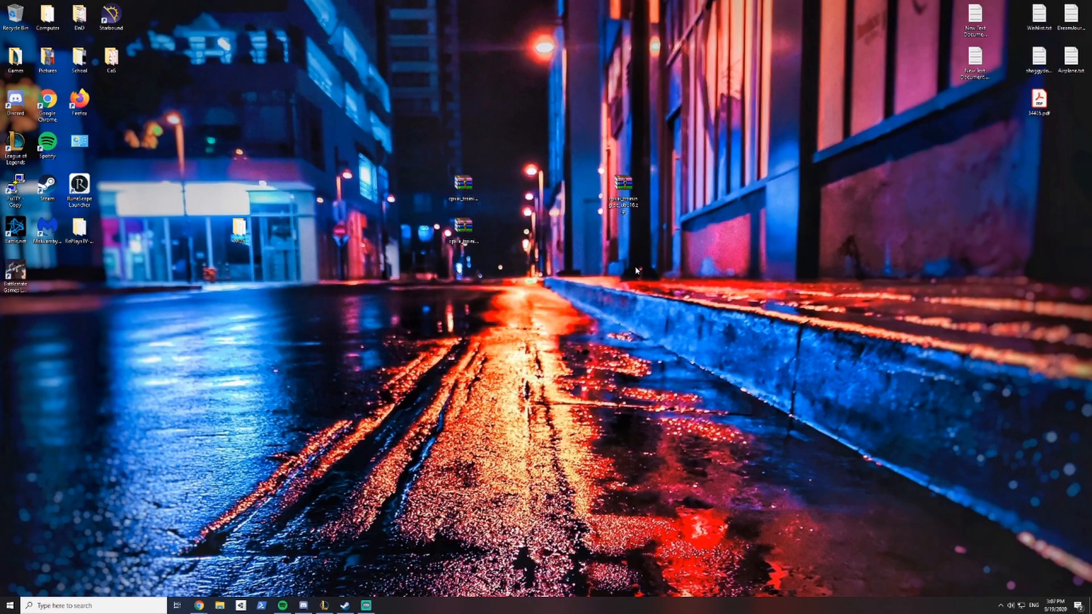
left_click_drag(437, 151, 491, 260)
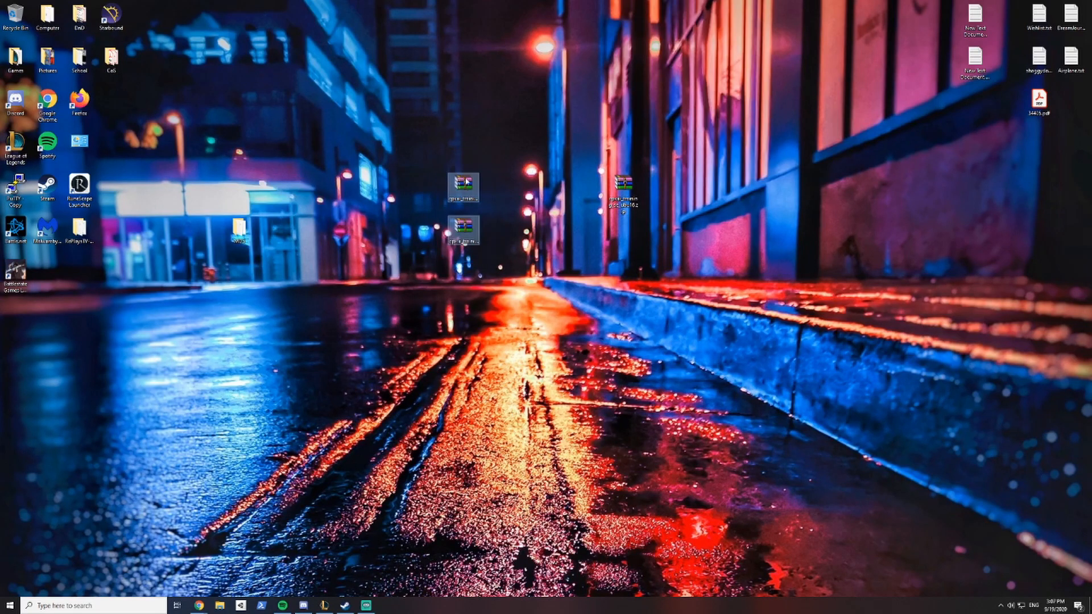
left_click(620, 191)
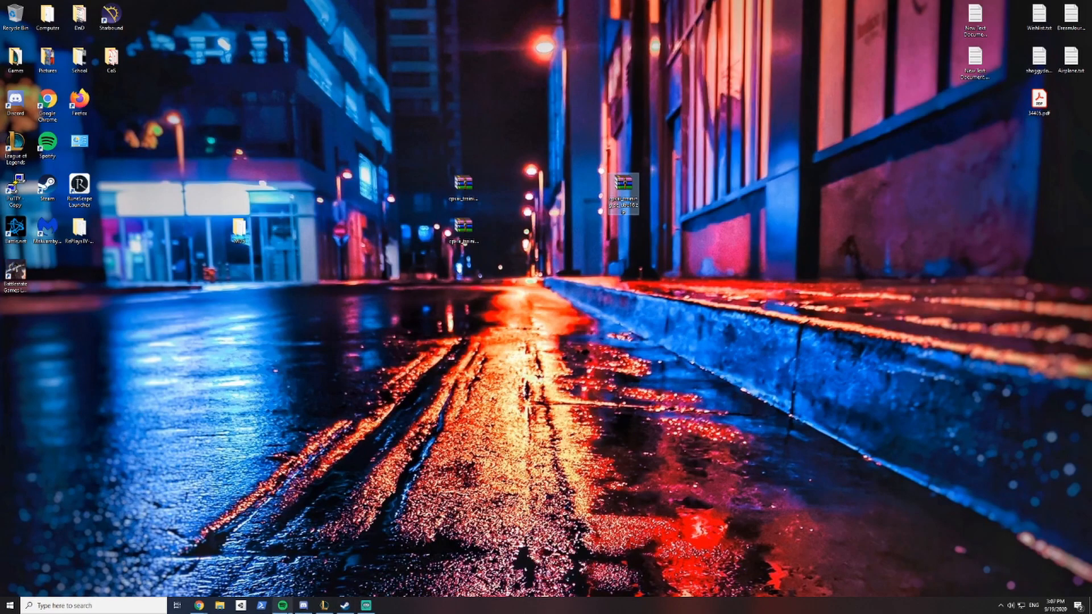
mouse_move(199, 606)
left_click(242, 563)
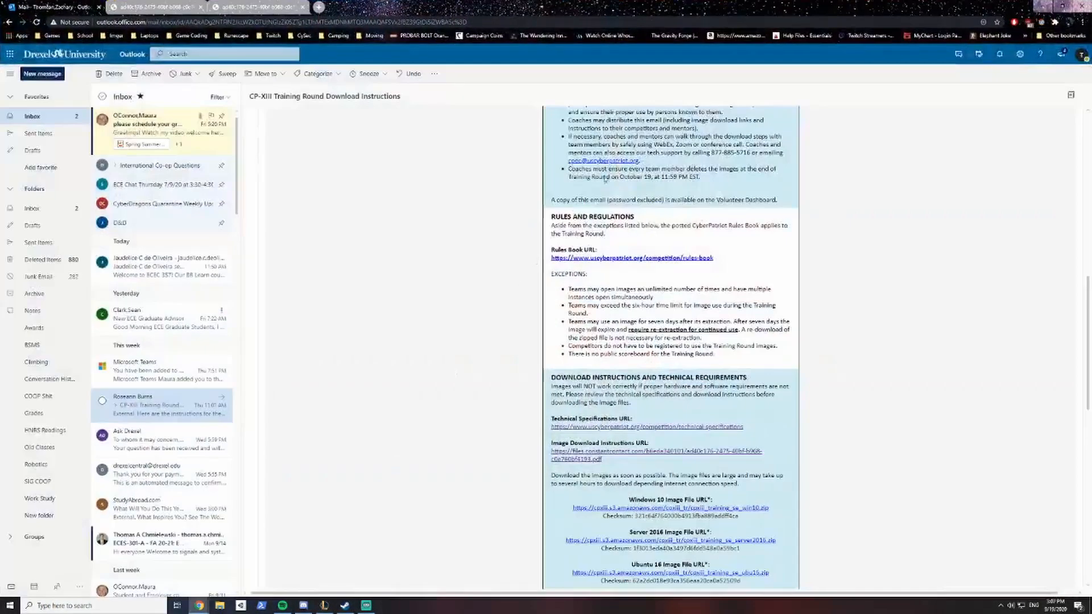
left_click_drag(744, 11, 0, 131)
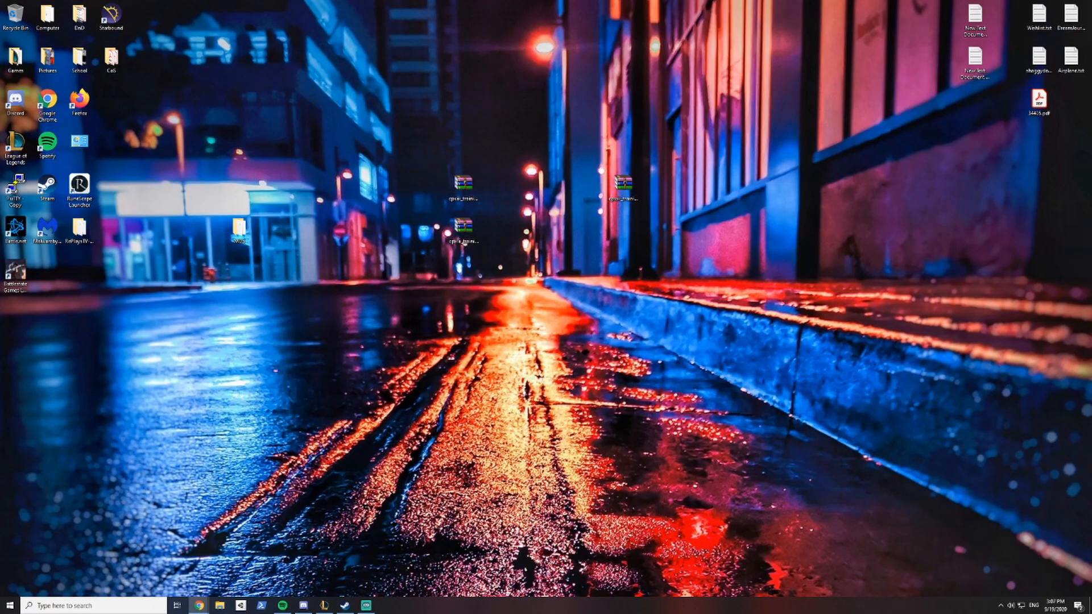
Open the cpxiii_training_se_ubu16.zip archive and extract its folder to the desktop, pasting the archive password
double_click(620, 196)
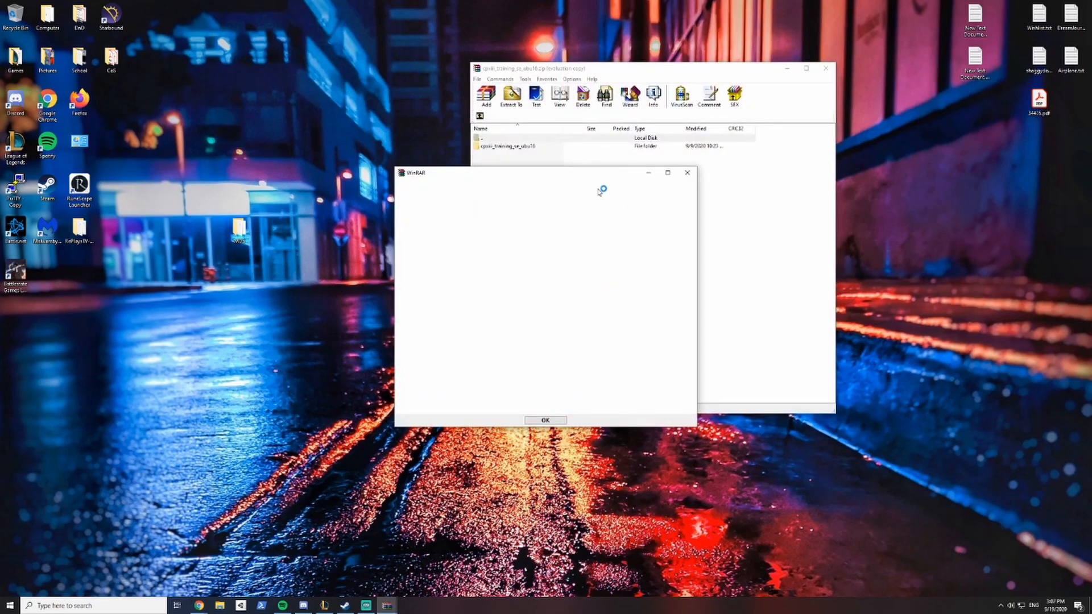
left_click(687, 173)
left_click(515, 146)
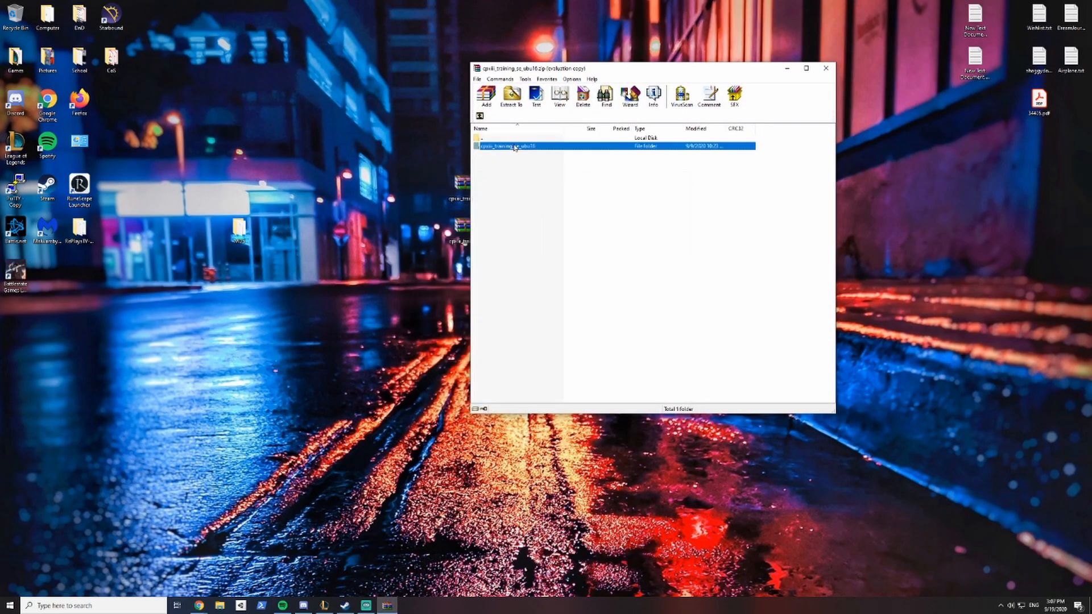
double_click(515, 147)
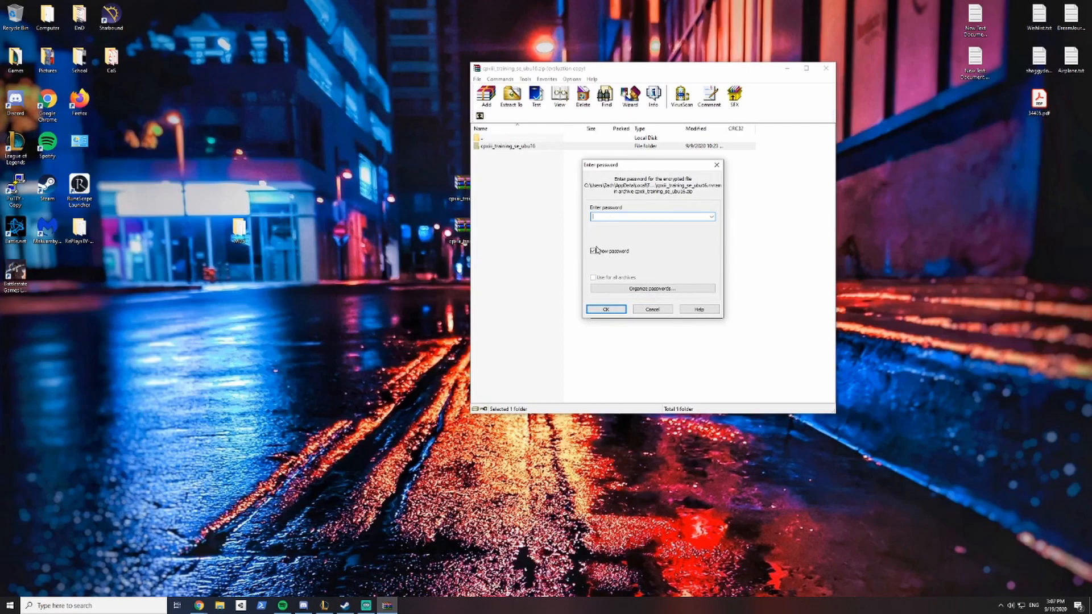
right_click(625, 217)
left_click(642, 256)
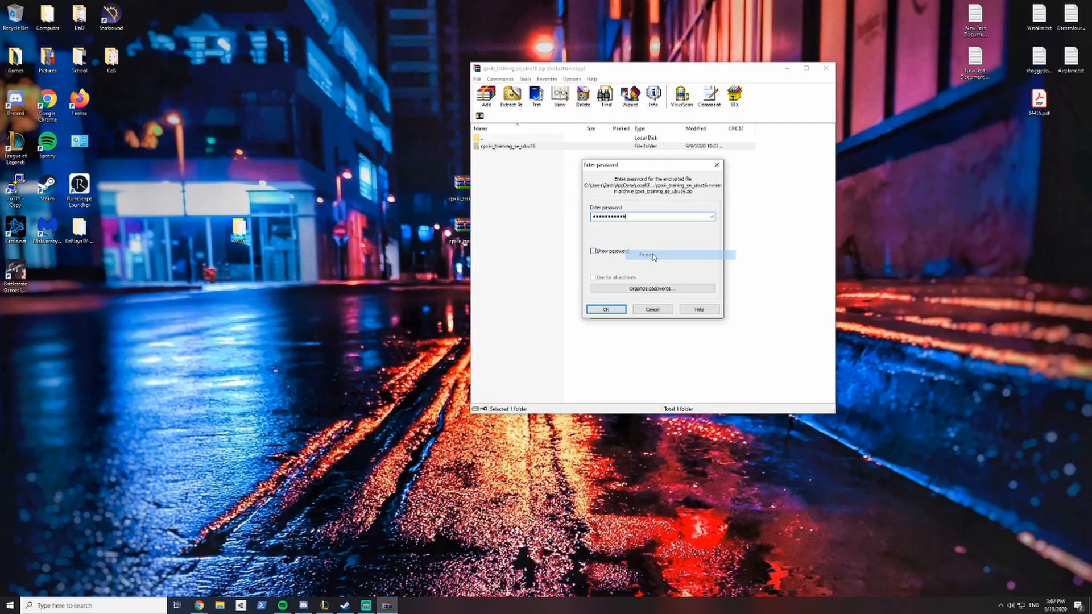
left_click(613, 310)
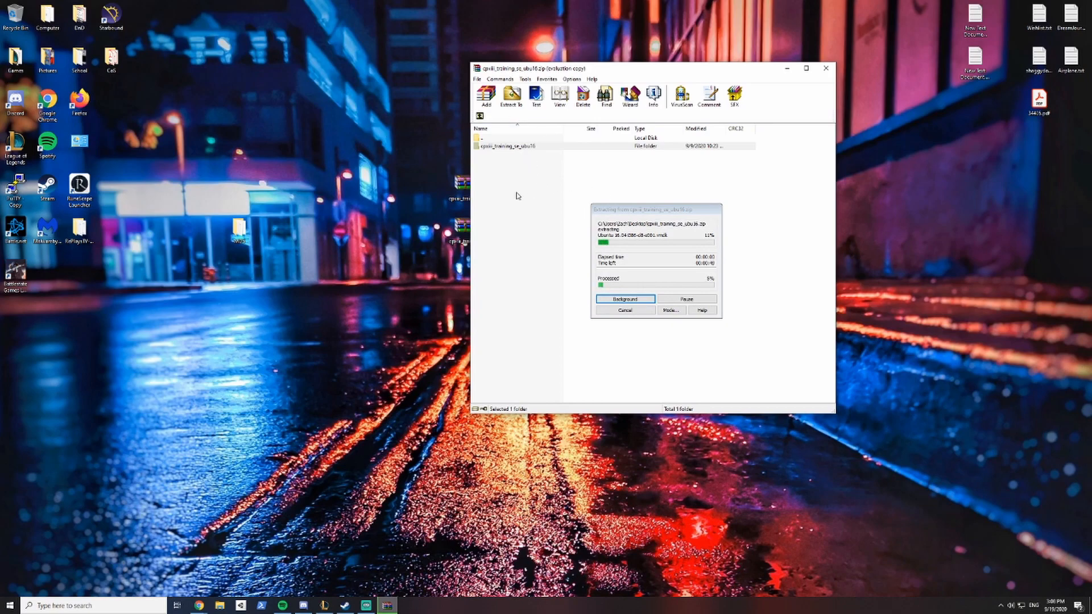
Launch VMware Workstation 15 Player, accept free non-commercial use and finish the welcome wizard
left_click(141, 607)
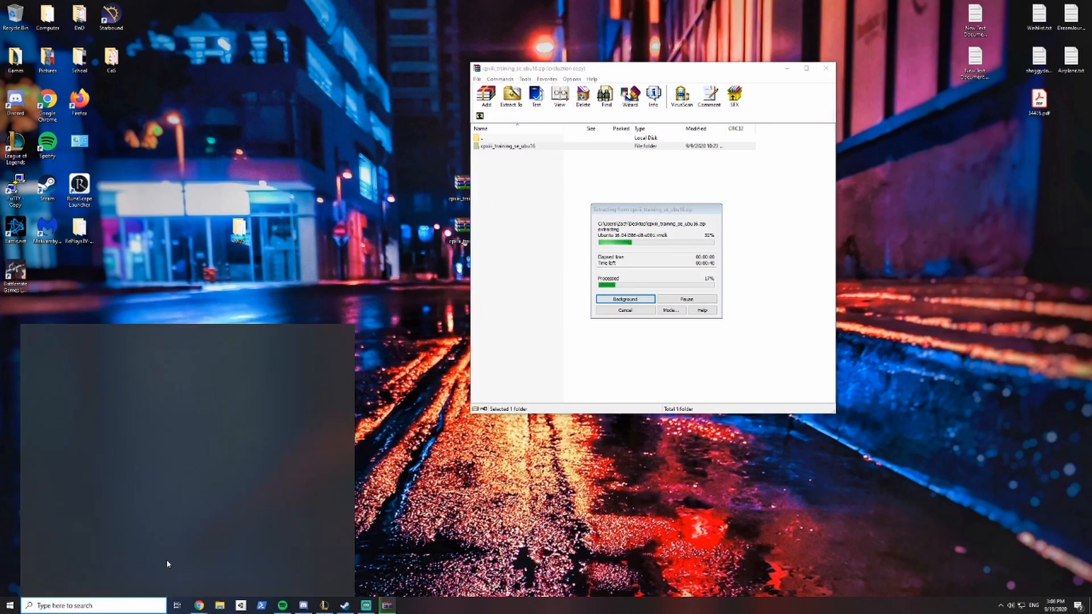
type("vmware")
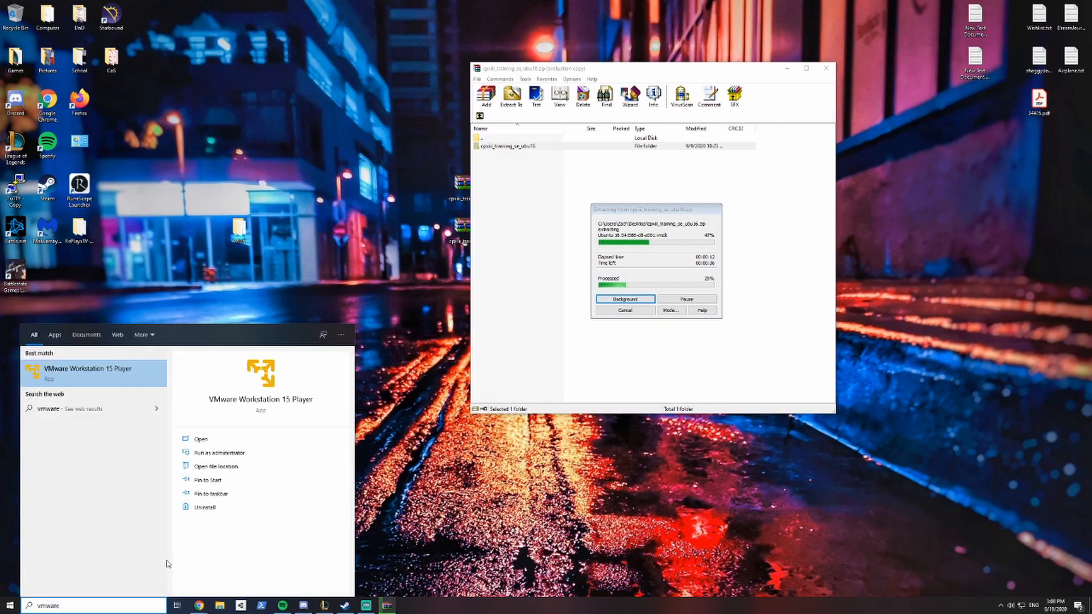
left_click(91, 384)
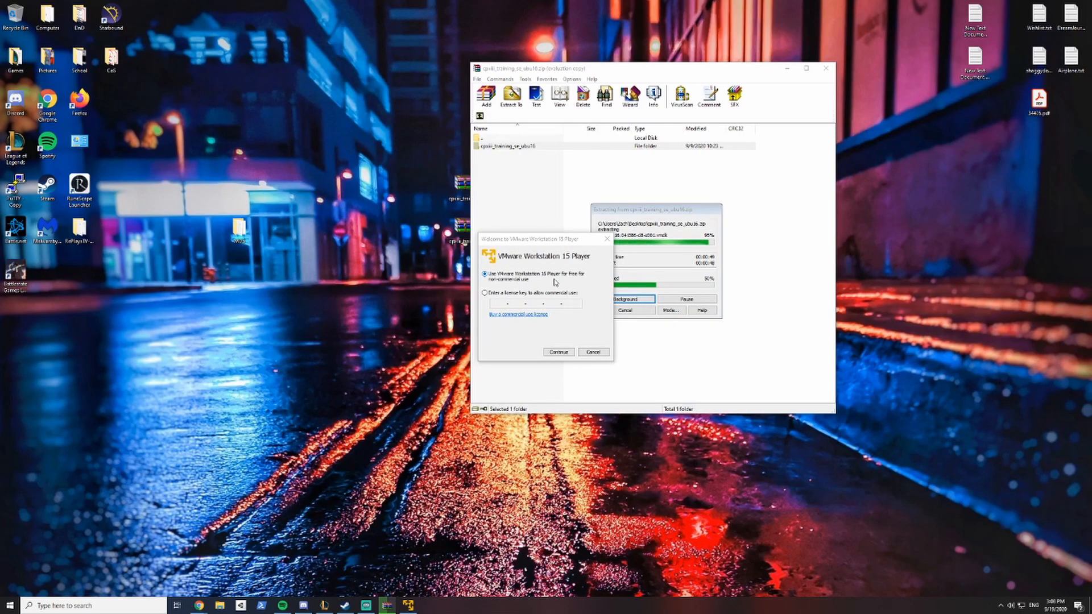
left_click(571, 351)
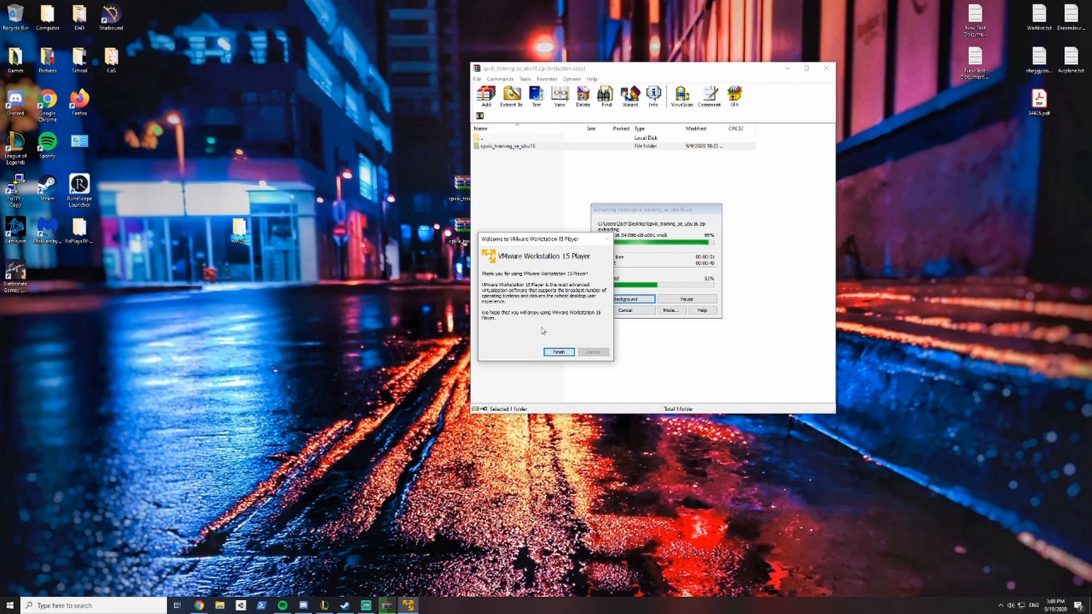
left_click(557, 351)
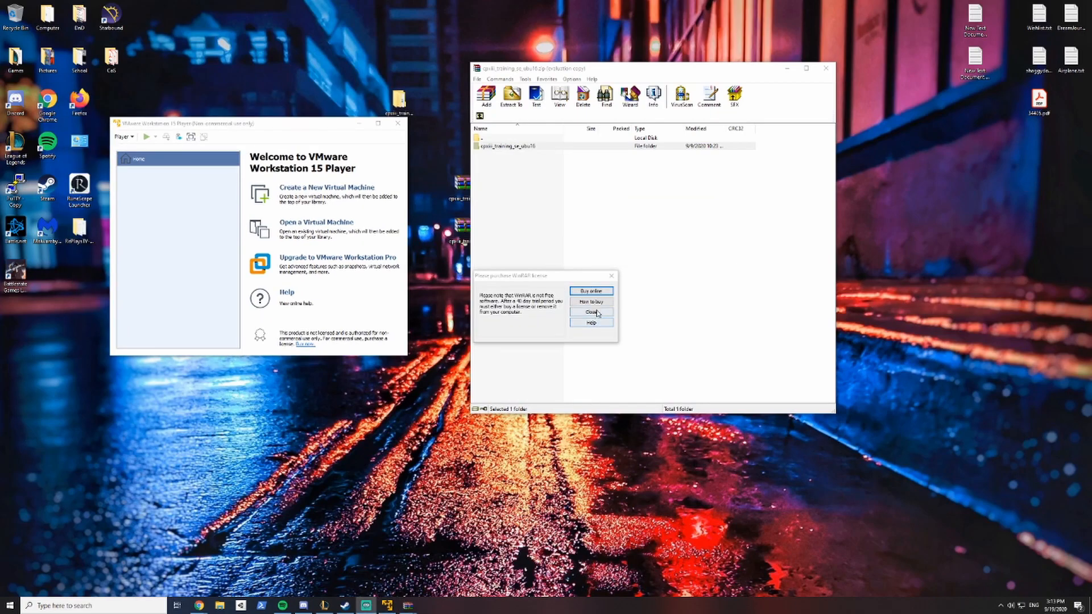
Dismiss the WinRAR purchase reminder, close the archive and move the extracted Ubuntu folder clear of the VMware Player window
left_click(591, 312)
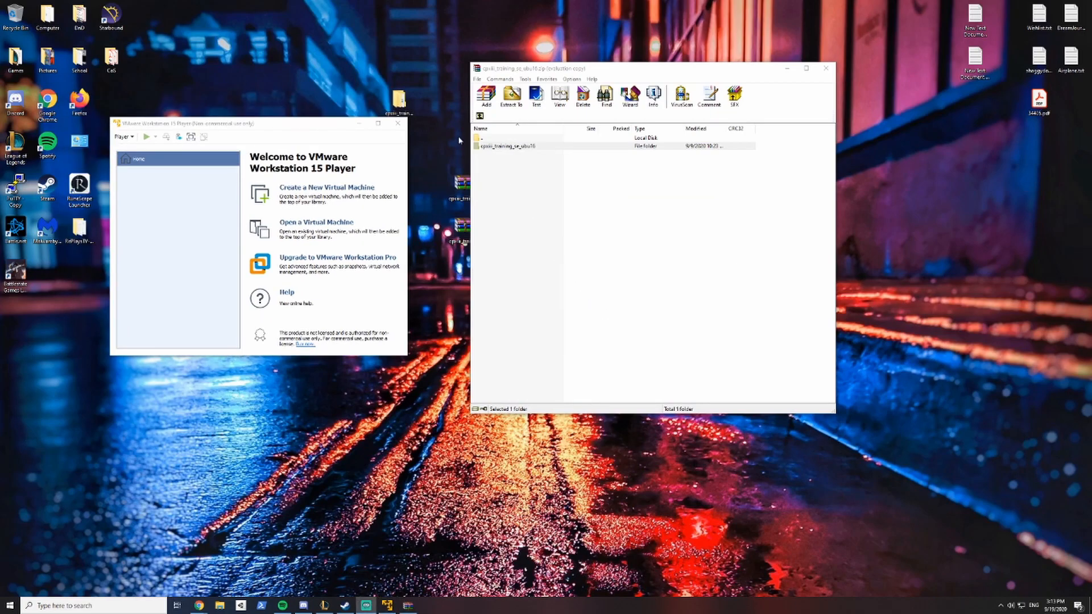
left_click_drag(609, 77, 674, 81)
left_click(891, 72)
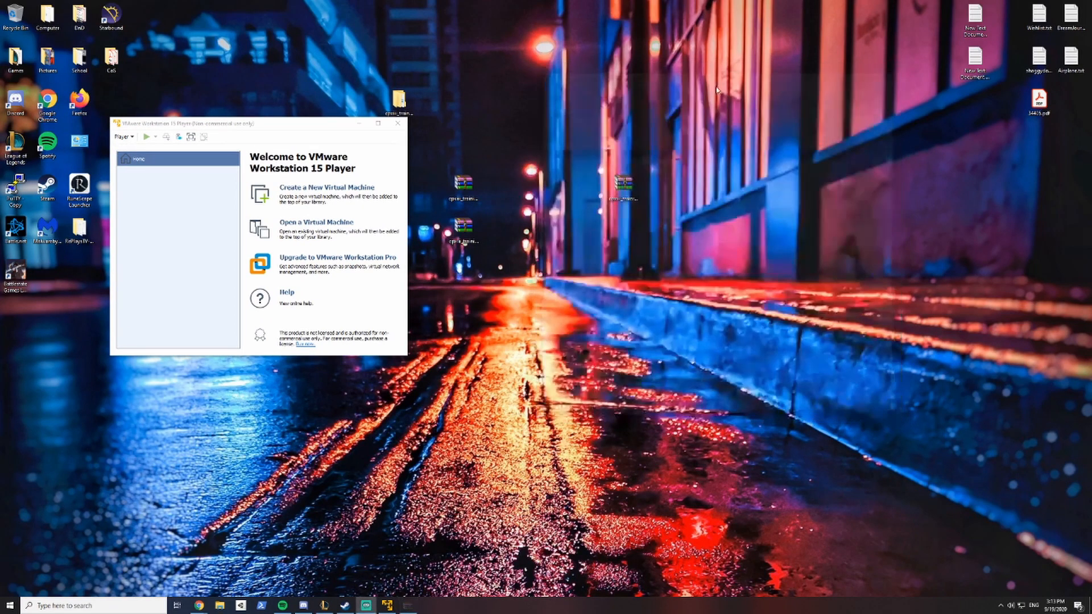
left_click_drag(400, 100, 545, 139)
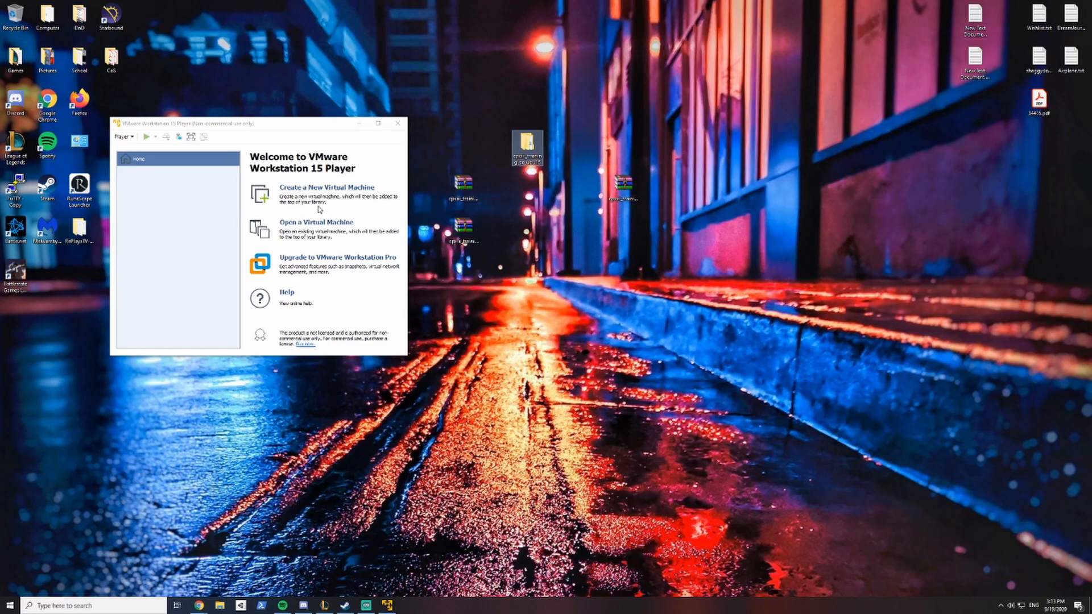
Open the virtual machine cpxiii_training_se_ubu16.vmx from the extracted folder on the desktop
left_click(301, 238)
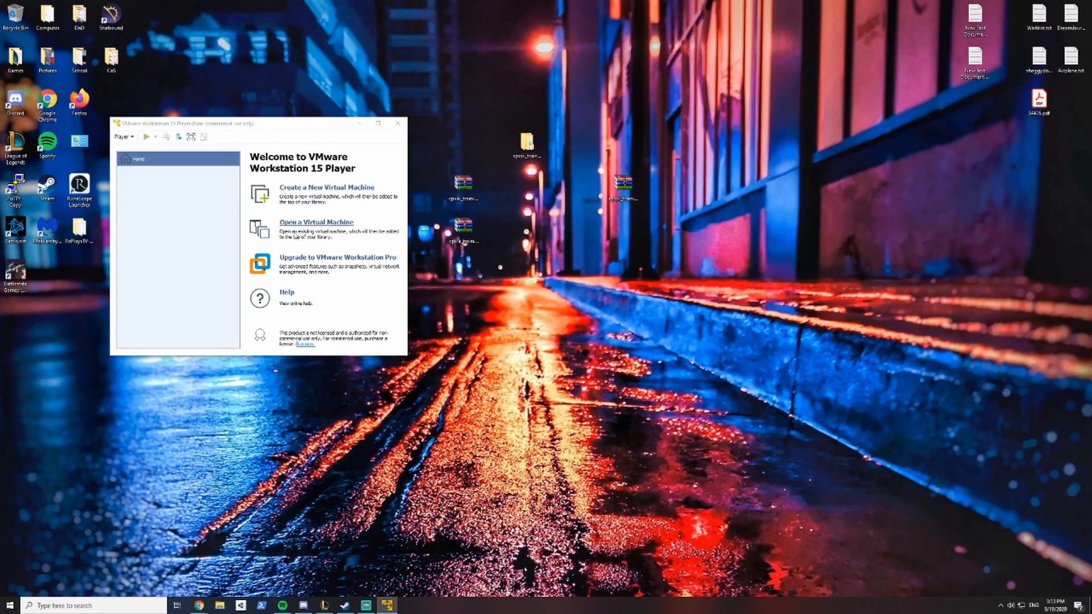
key("ctrl+o")
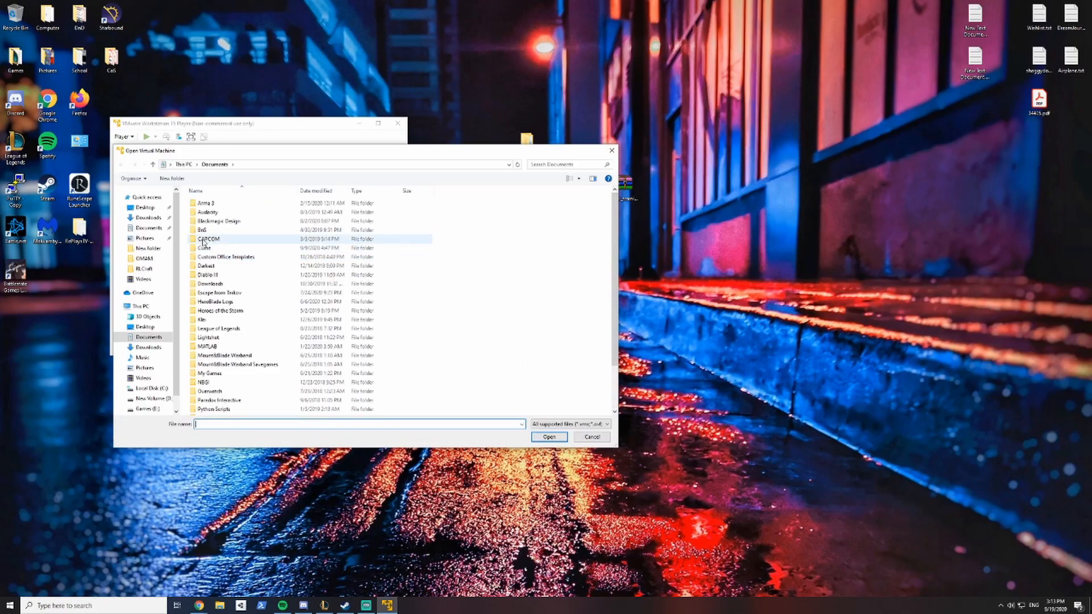
left_click(138, 210)
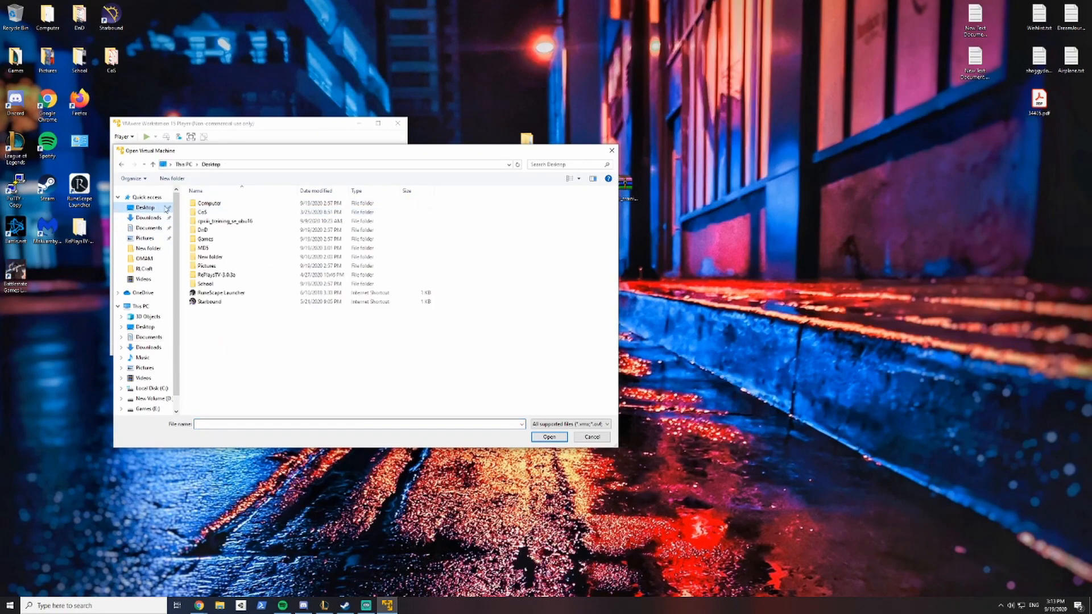
double_click(242, 220)
double_click(245, 206)
left_click(248, 206)
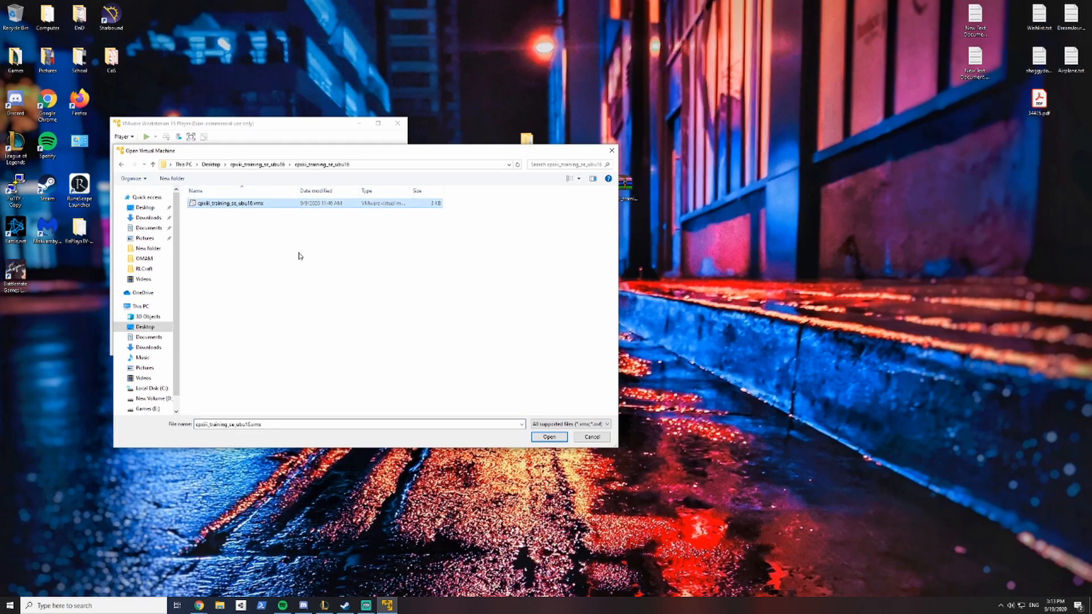
left_click(550, 438)
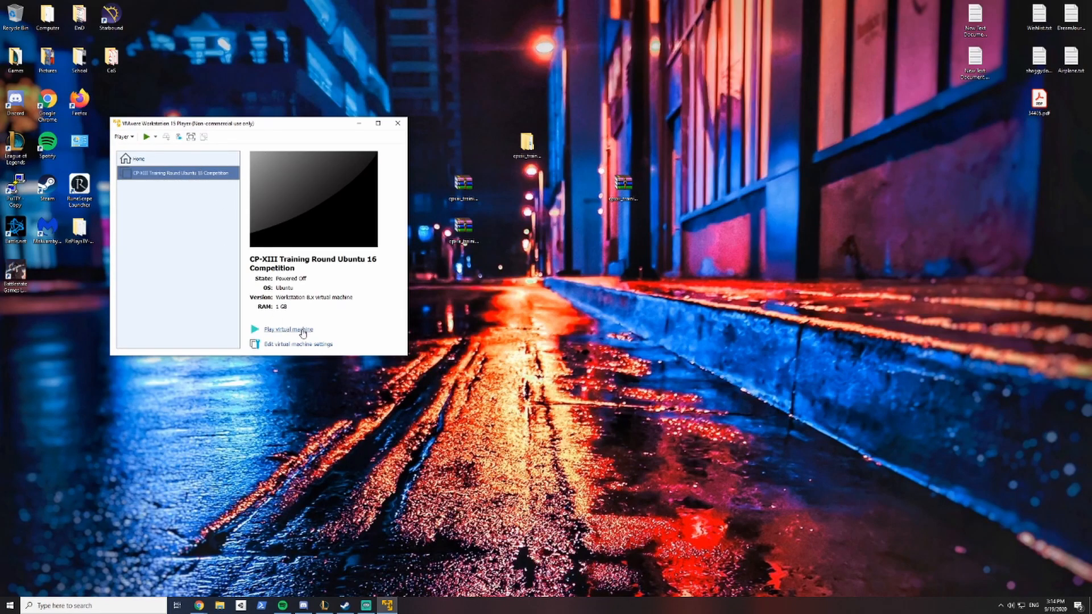
Try to power on the CP-XIII Training Round Ubuntu 16 Competition virtual machine, and dismiss the AMD-V error
left_click(146, 137)
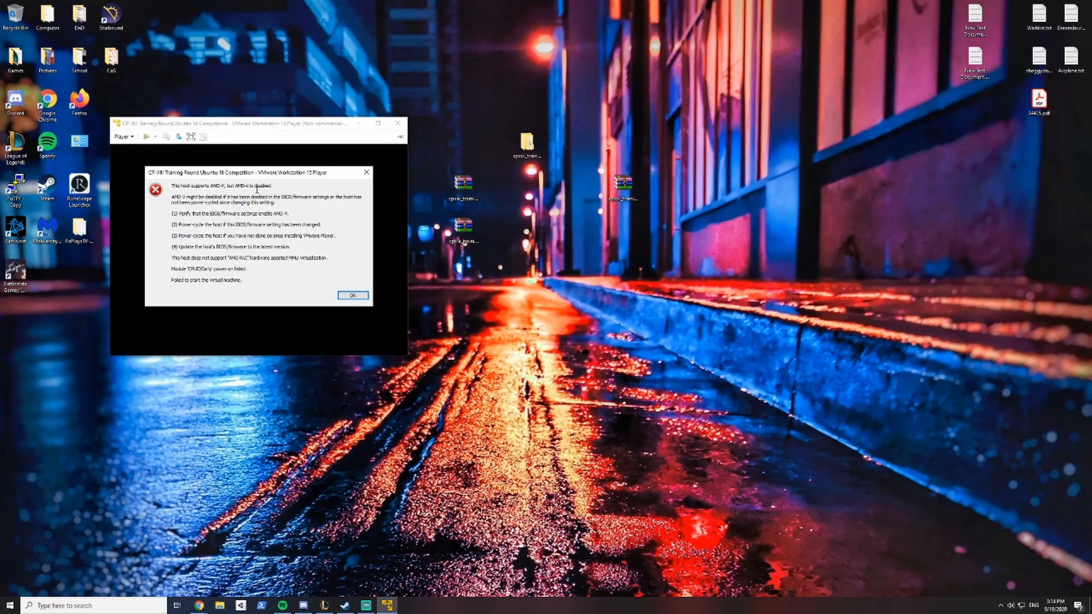
left_click_drag(253, 199, 324, 198)
left_click(325, 198)
left_click(353, 295)
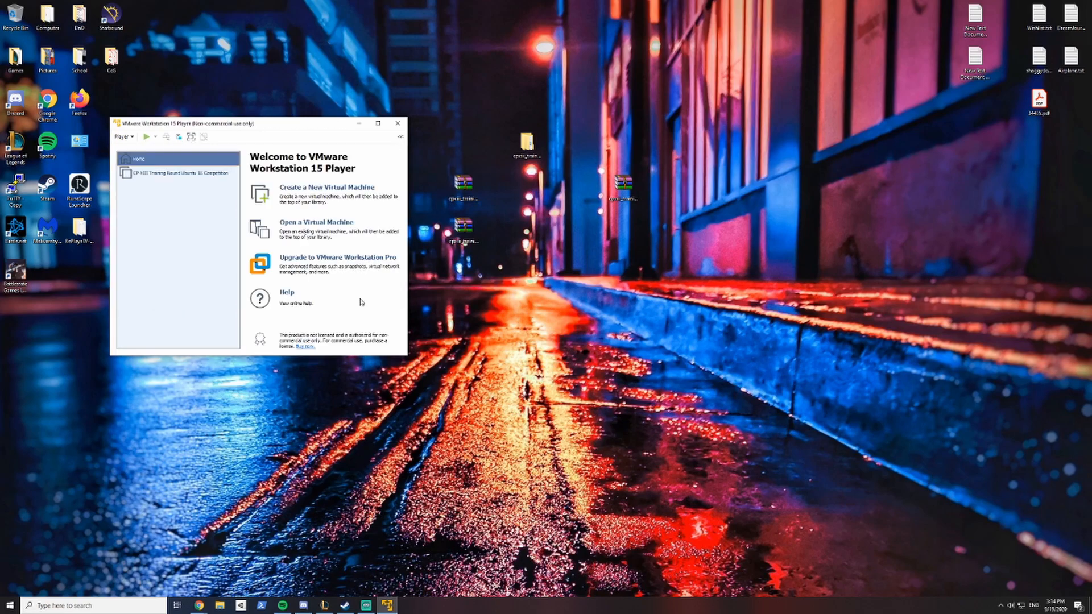
Start the CP-XIII Training Round Ubuntu 16 Competition virtual machine and declare it as copied
left_click(189, 175)
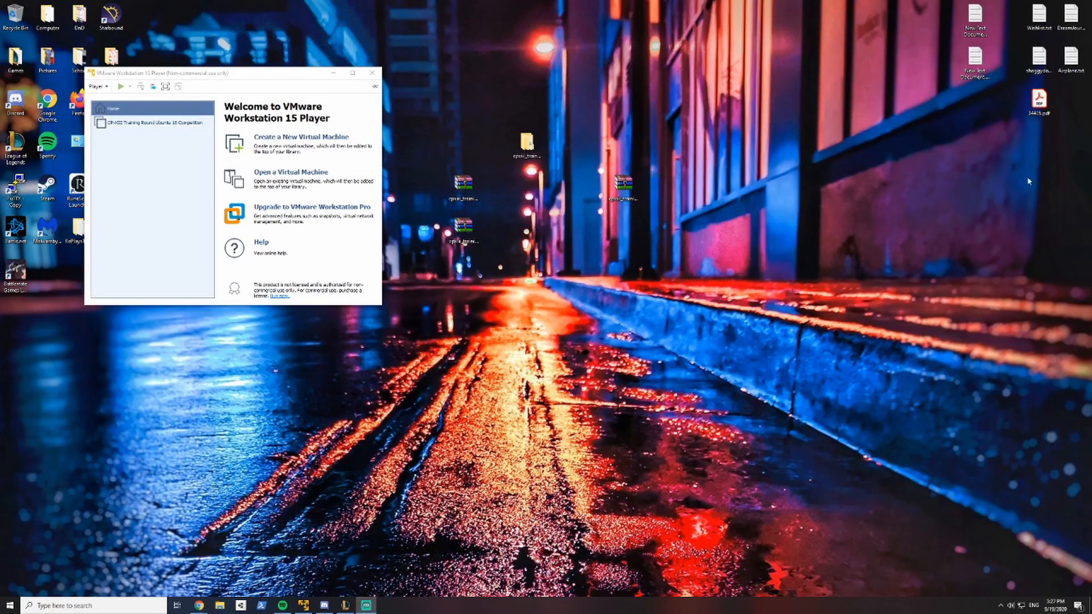
left_click(138, 123)
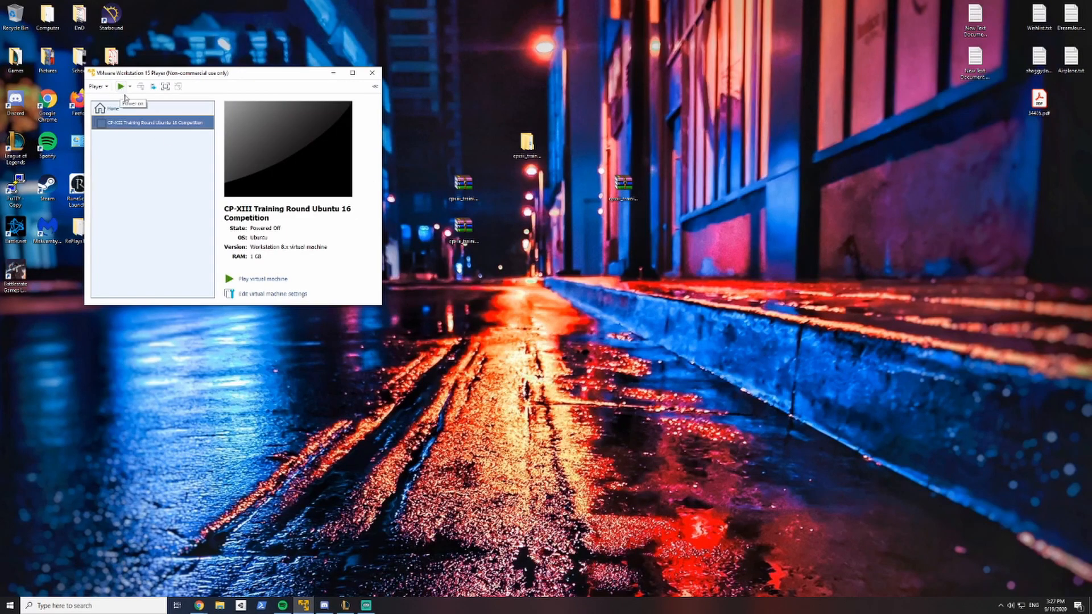
left_click(267, 277)
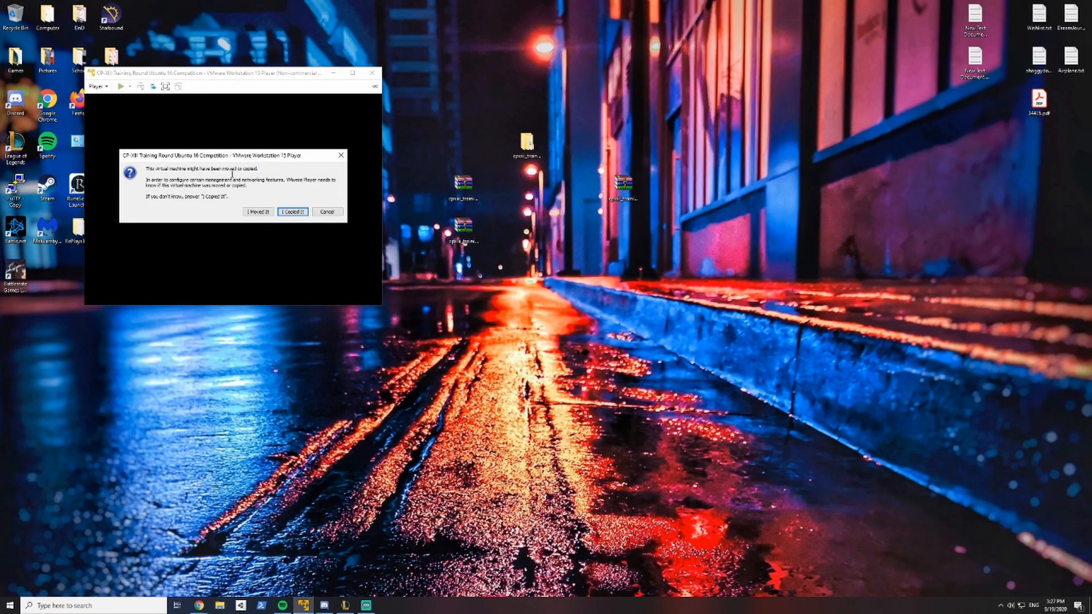
left_click(300, 213)
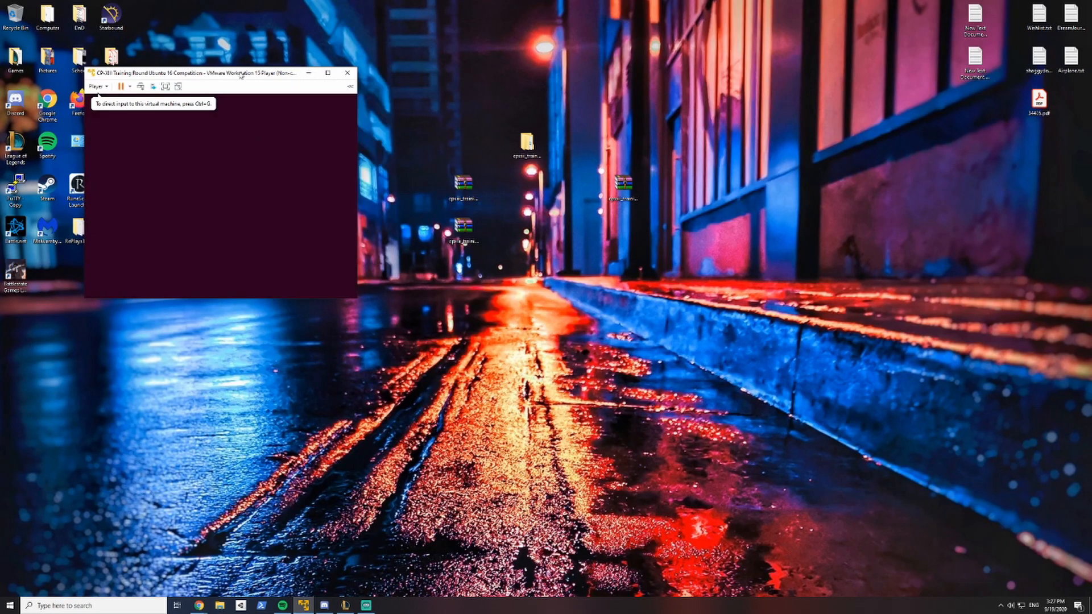
Move the virtual machine window toward the middle of the desktop, postpone the VMware Tools download and decline the Malwarebytes update
left_click_drag(239, 74, 452, 76)
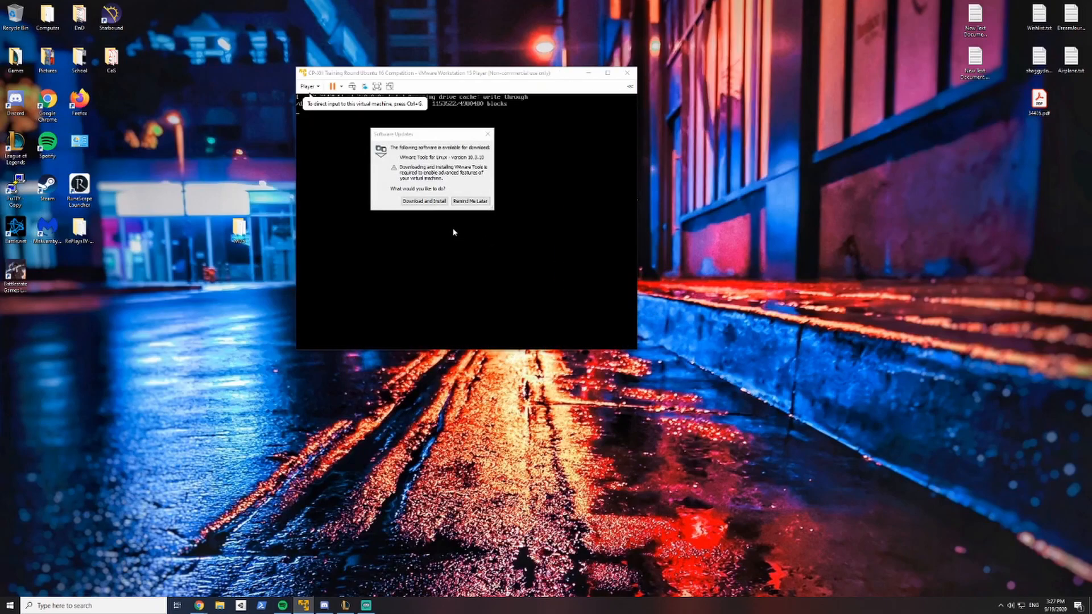
left_click(466, 201)
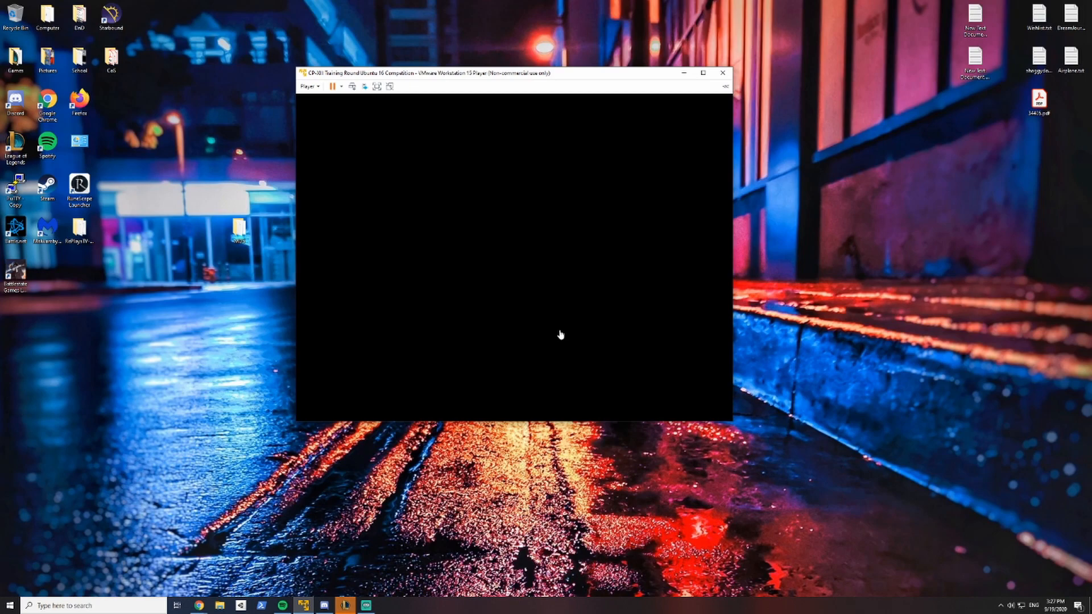
left_click(545, 327)
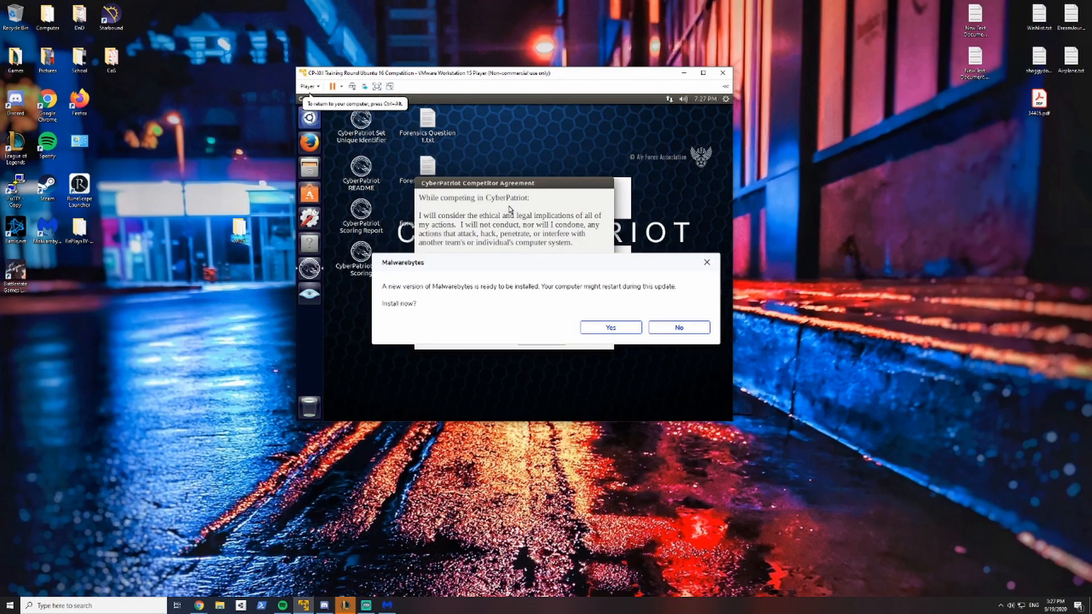
left_click(685, 328)
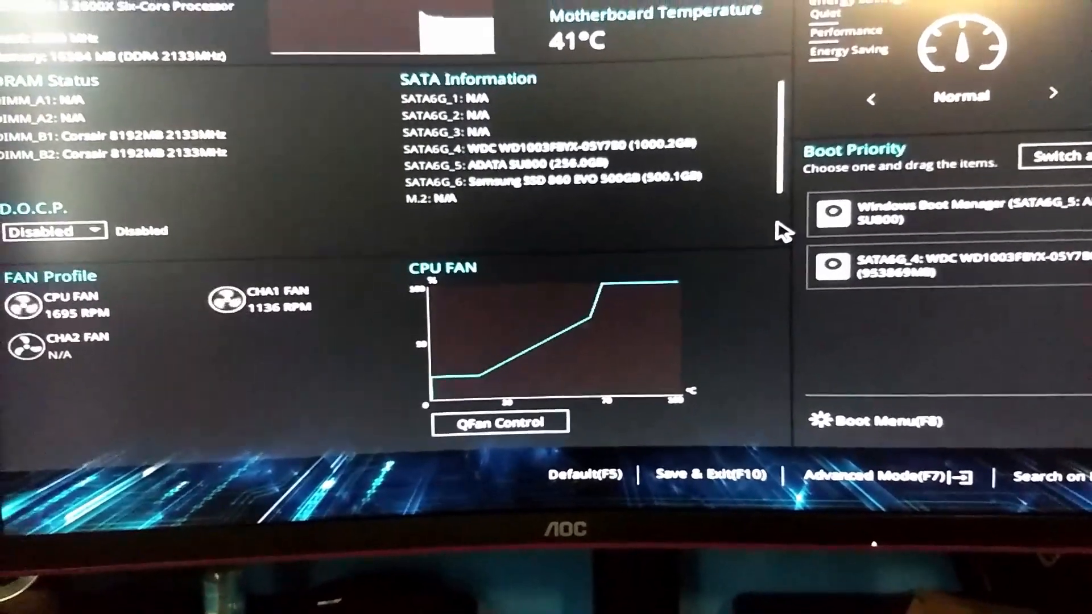
Switch the UEFI BIOS to Advanced Mode and open the CPU Configuration page among the advanced settings
key("F7")
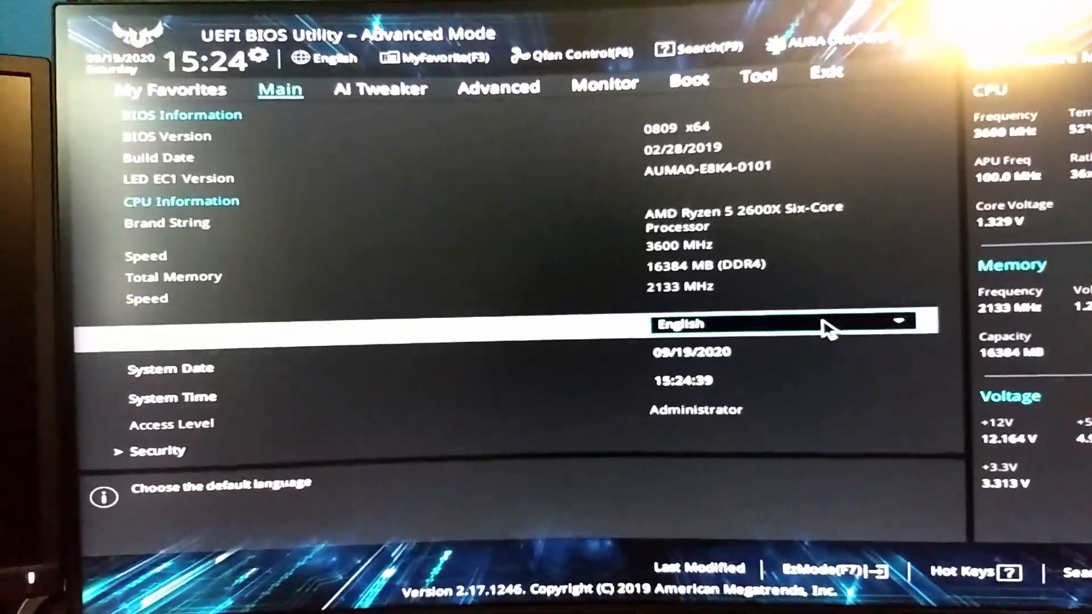
key("Right")
key("Right")
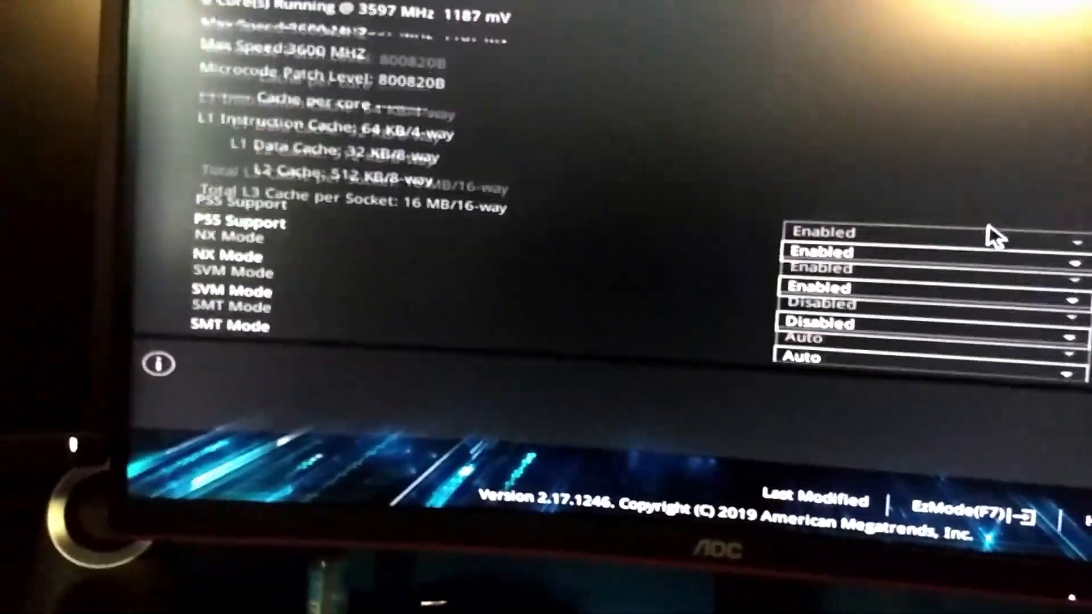
key("Escape")
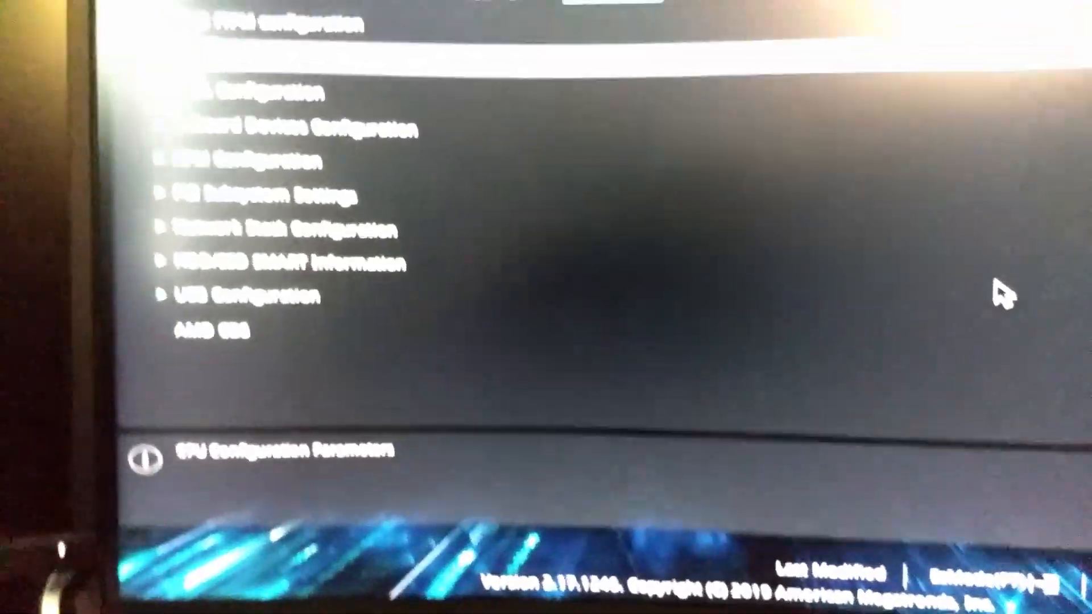
key("Down")
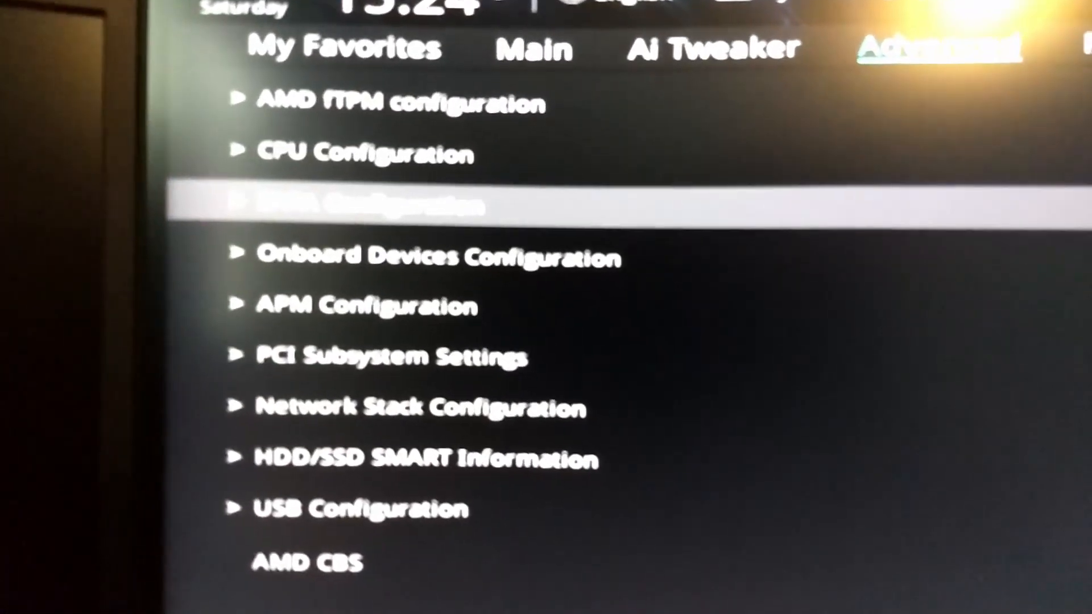
key("Up")
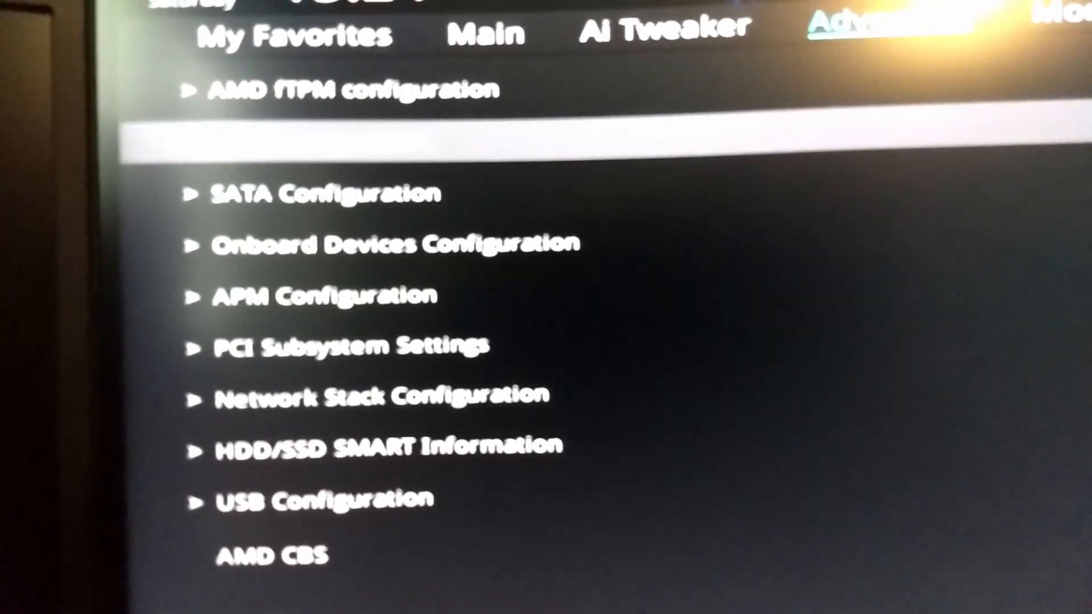
key("Return")
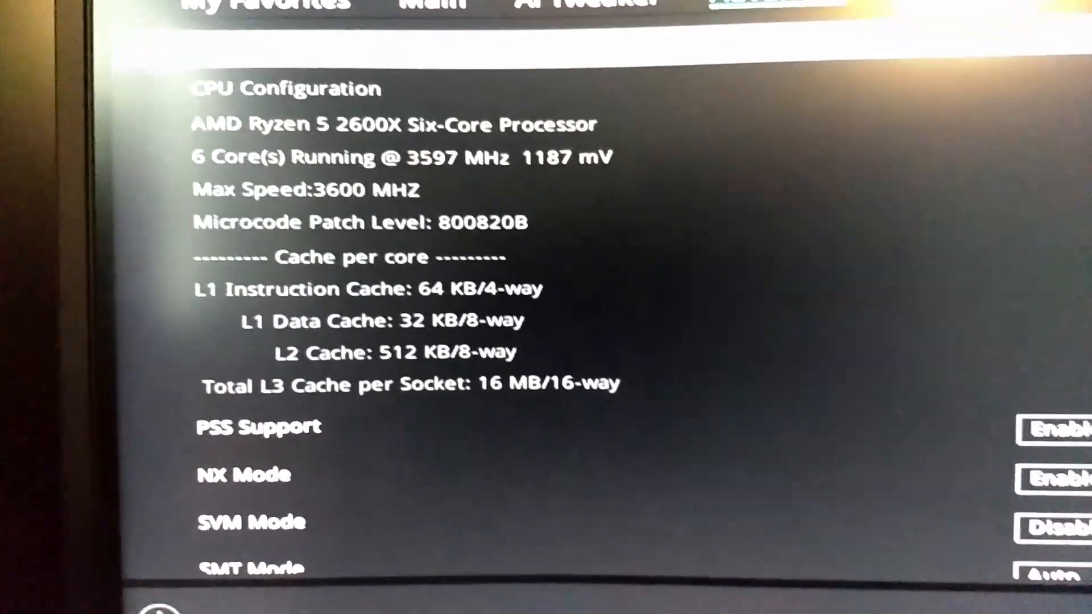
Set SVM Mode to Enabled in the CPU configuration, and save the configuration and reset the computer
key("Down")
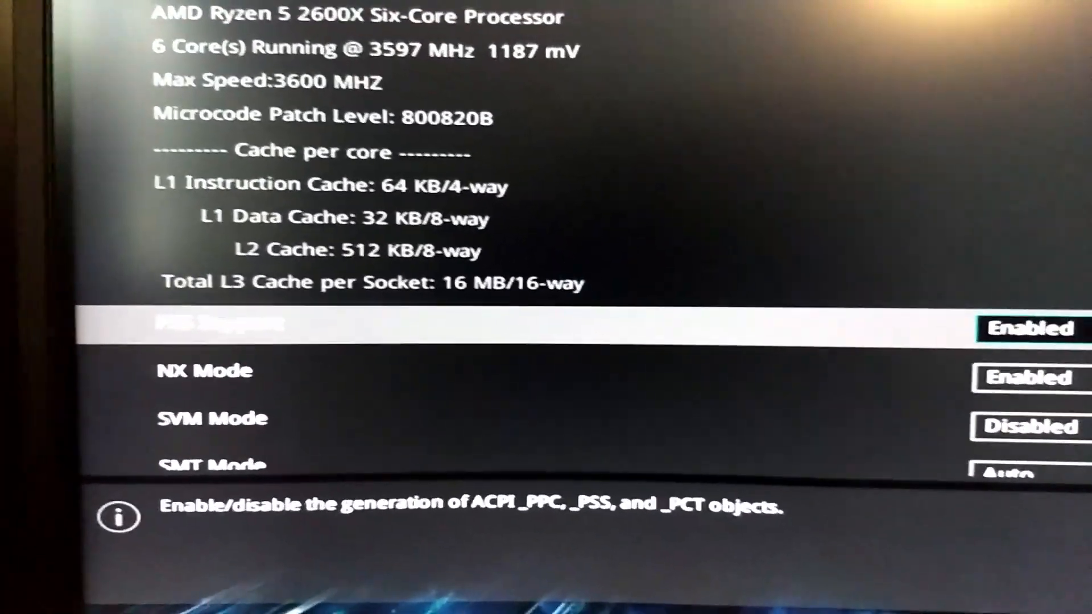
key("Down")
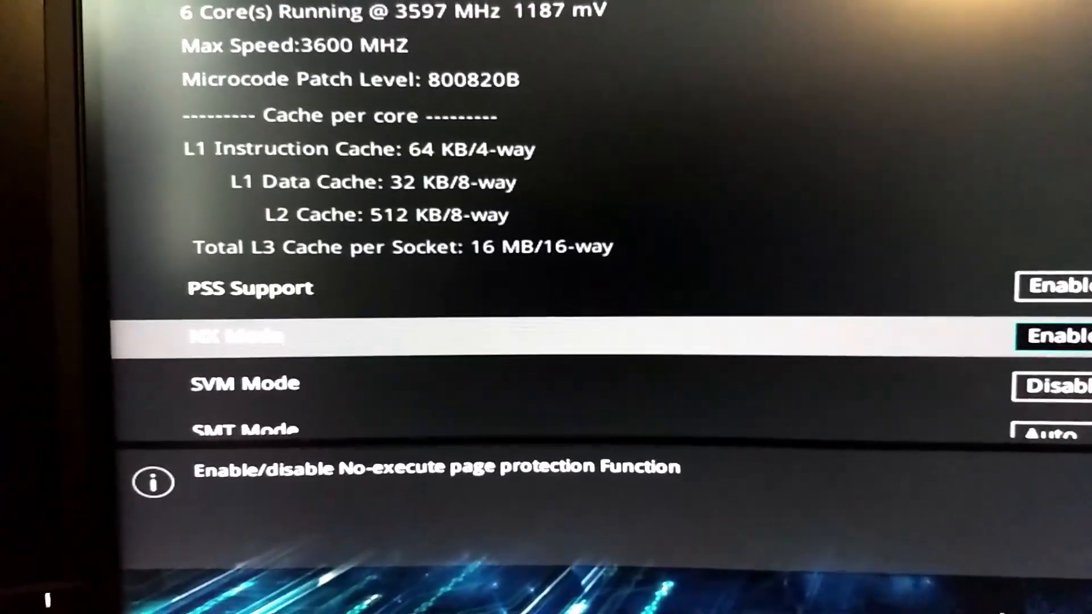
key("Down")
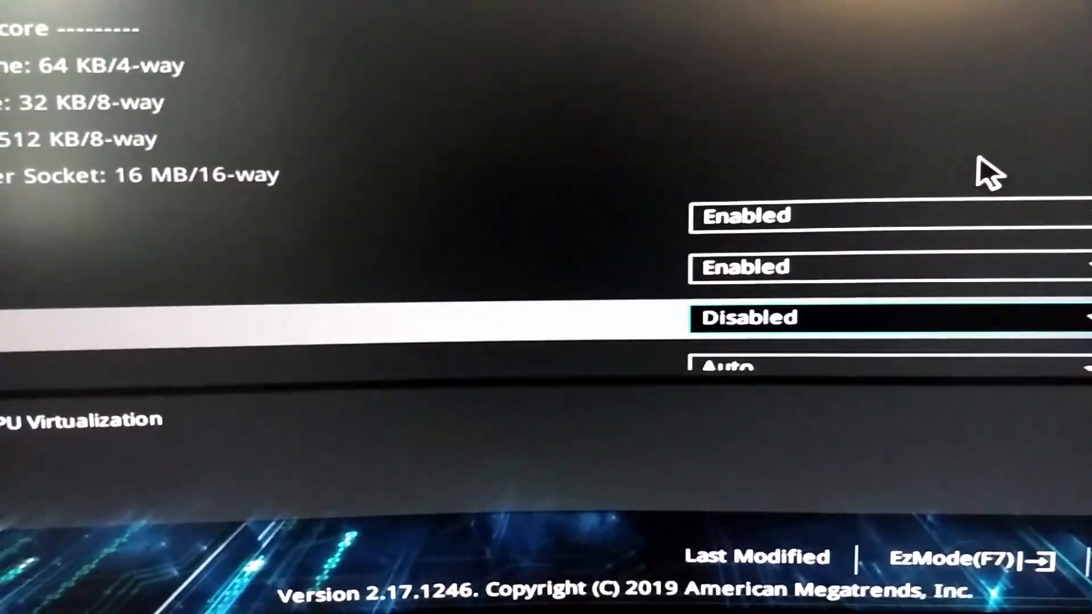
key("Return")
key("Down")
key("Return")
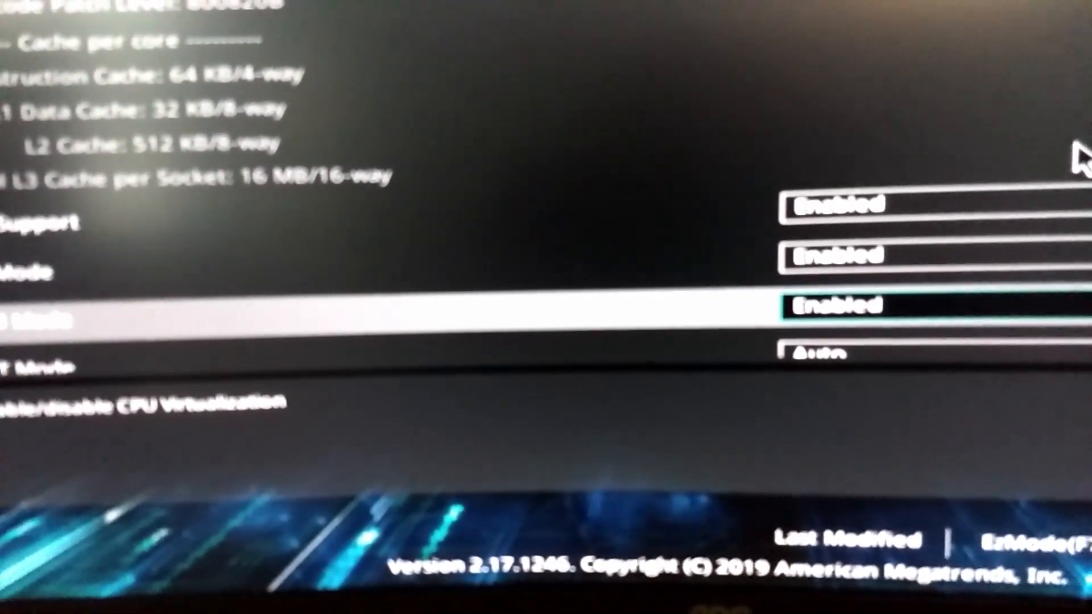
key("F10")
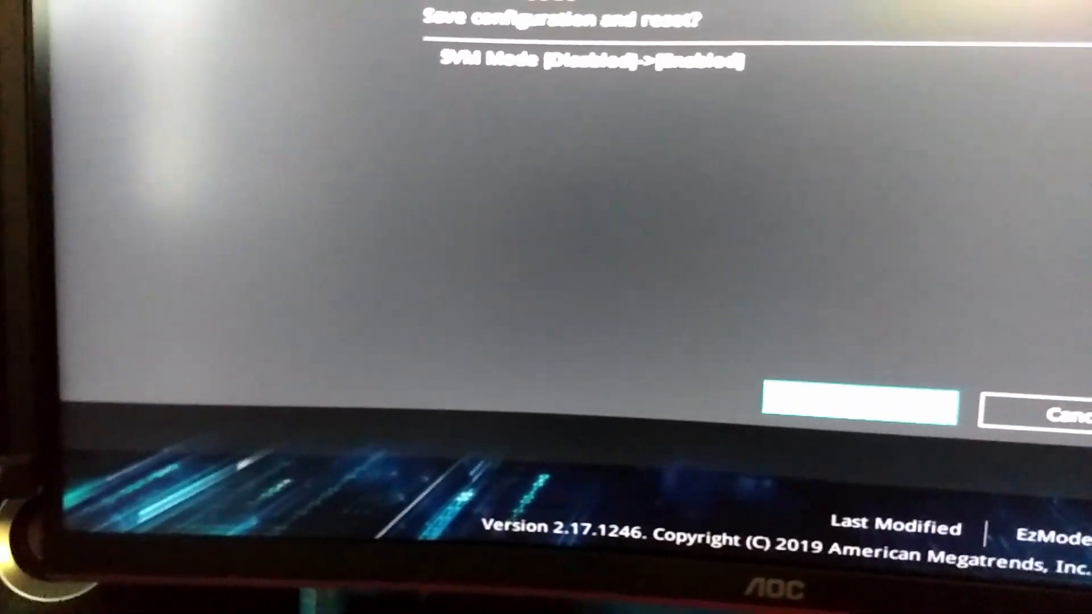
key("Return")
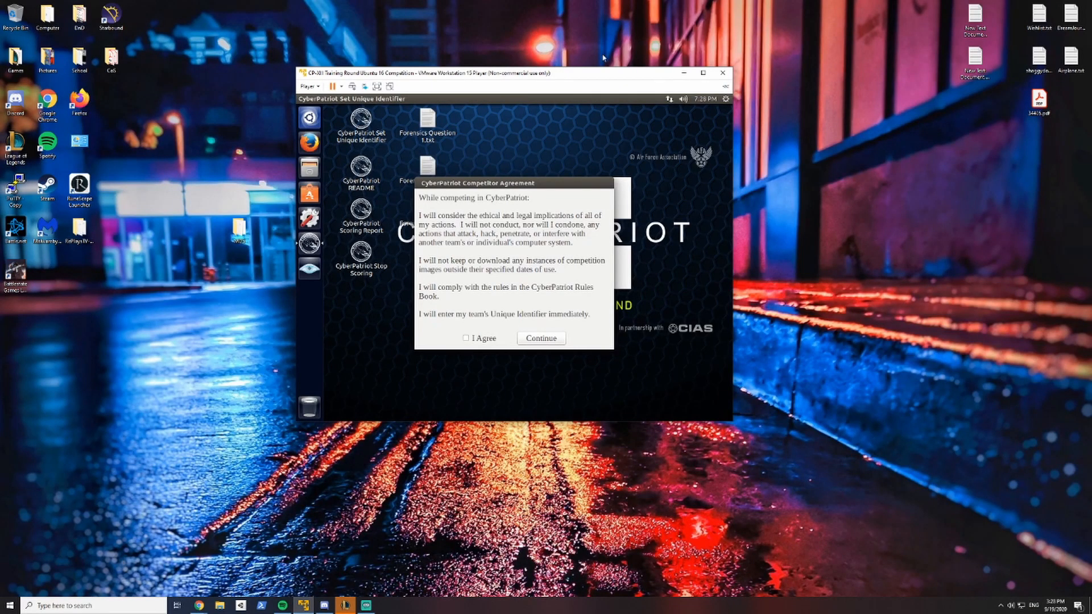
In the Ubuntu 16 virtual machine in VMware Player, agree to the CyberPatriot Competitor Agreement and continue to the unique identifier entry
left_click_drag(531, 185, 523, 173)
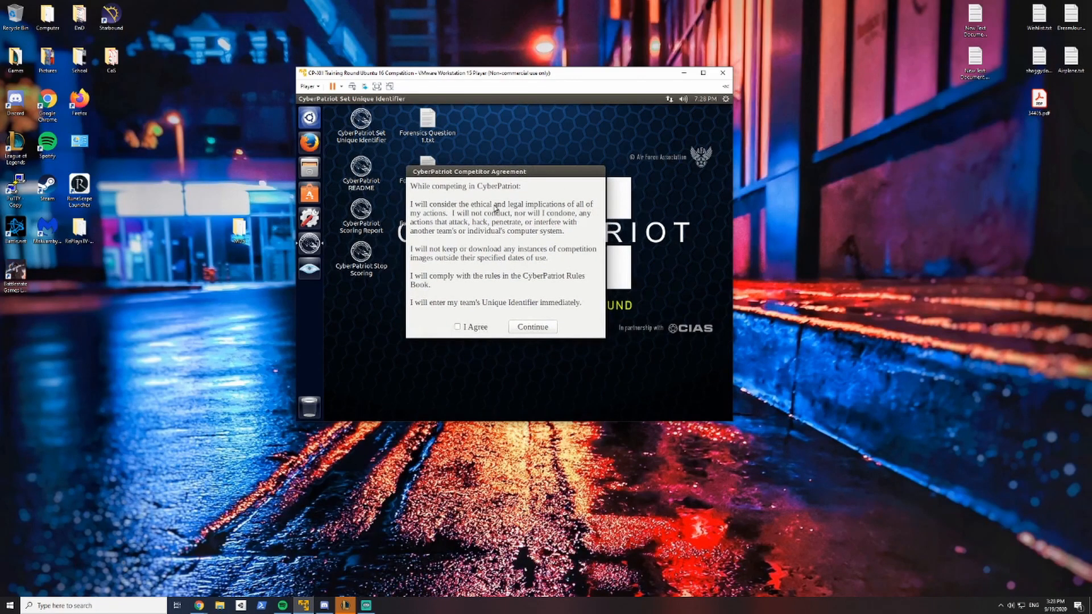
left_click(482, 328)
left_click(534, 328)
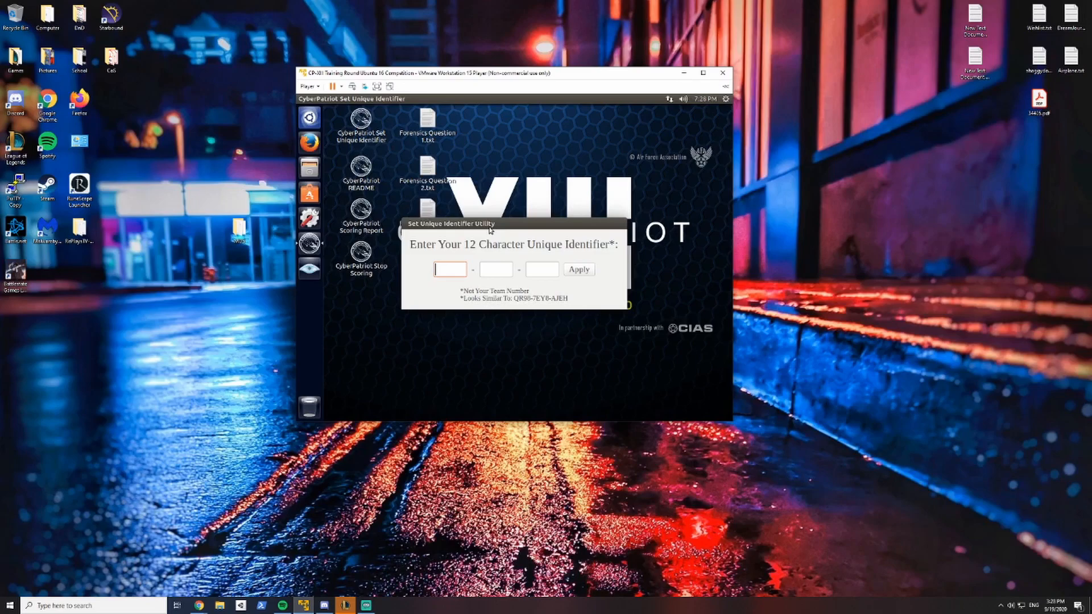
left_click_drag(489, 225, 518, 203)
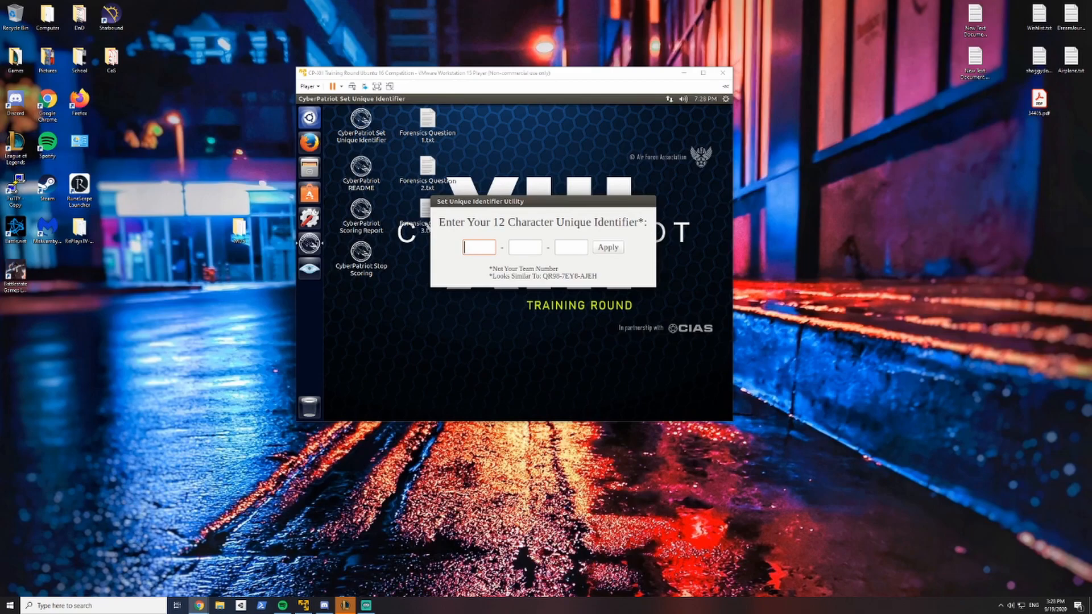
left_click(548, 243)
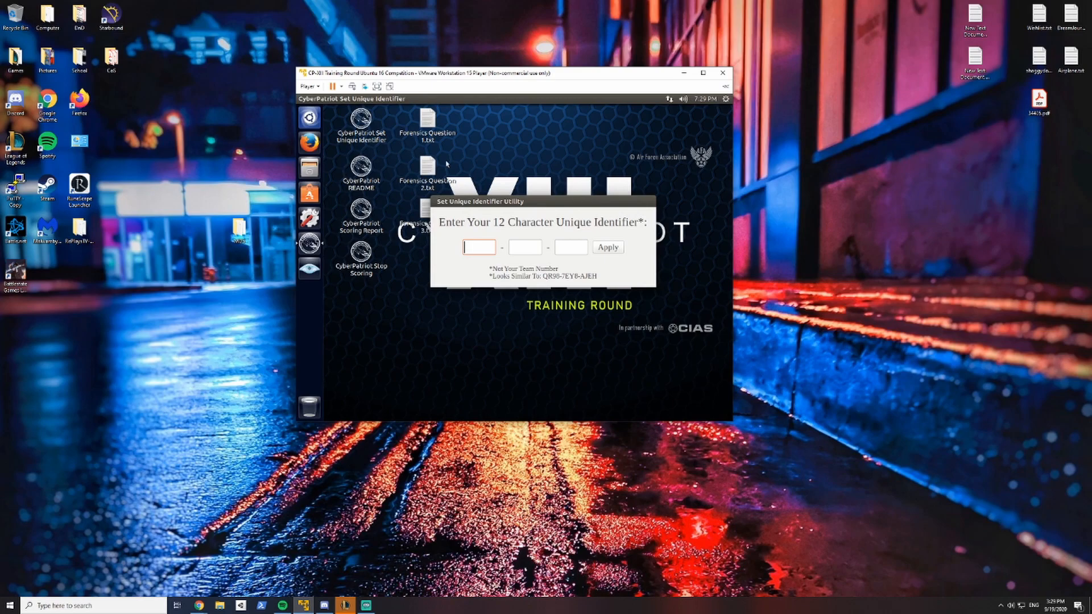
mouse_move(542, 206)
left_mouse_down()
mouse_move(558, 217)
mouse_move(546, 220)
left_mouse_up()
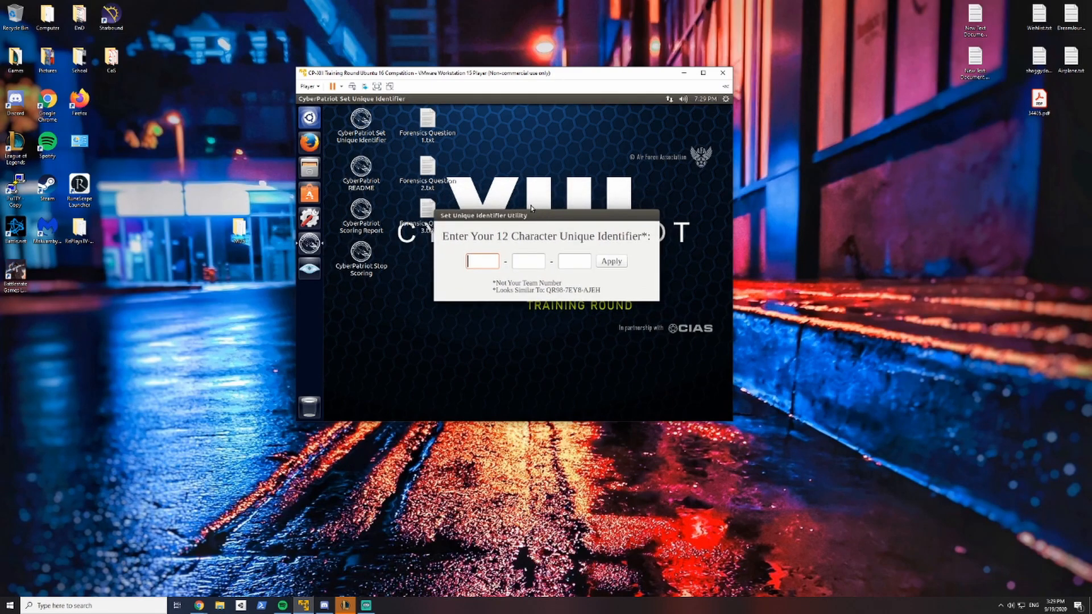
left_click_drag(523, 220, 515, 196)
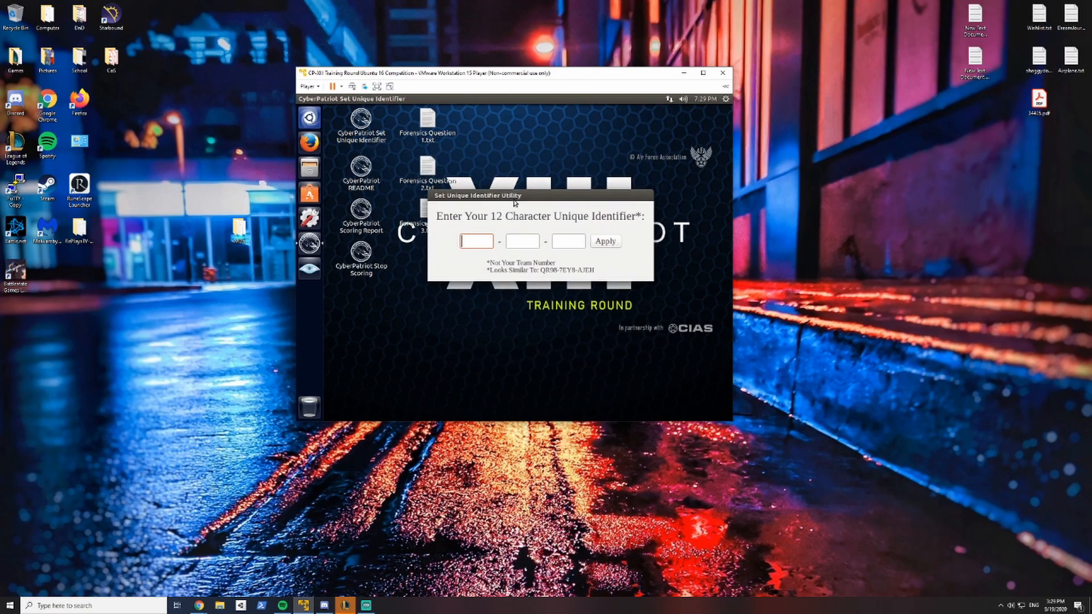